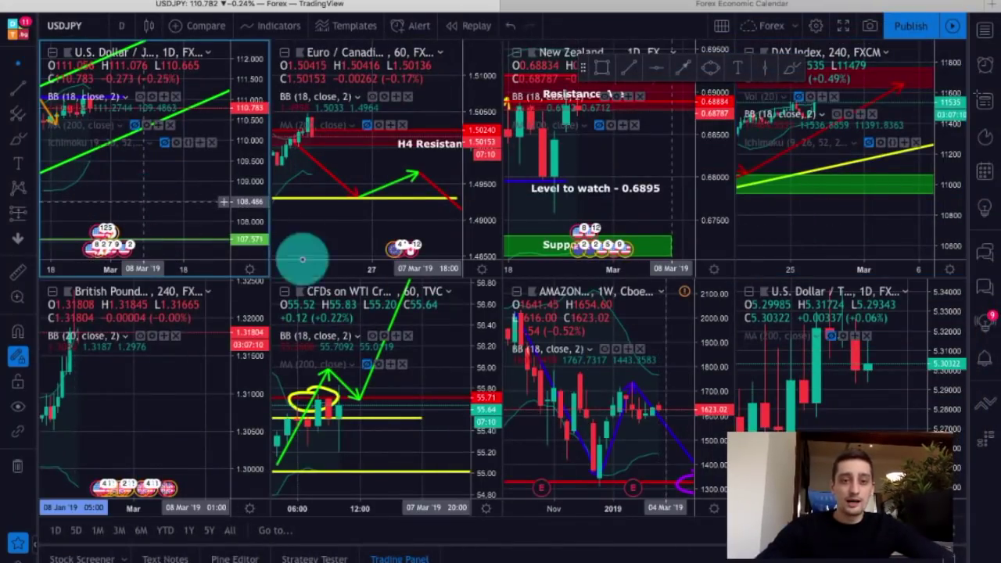
Maximize the USDJPY daily chart and bring the recent candles and the full green rising channel into view
left_click(943, 528)
scroll(699, 290, "up", 3)
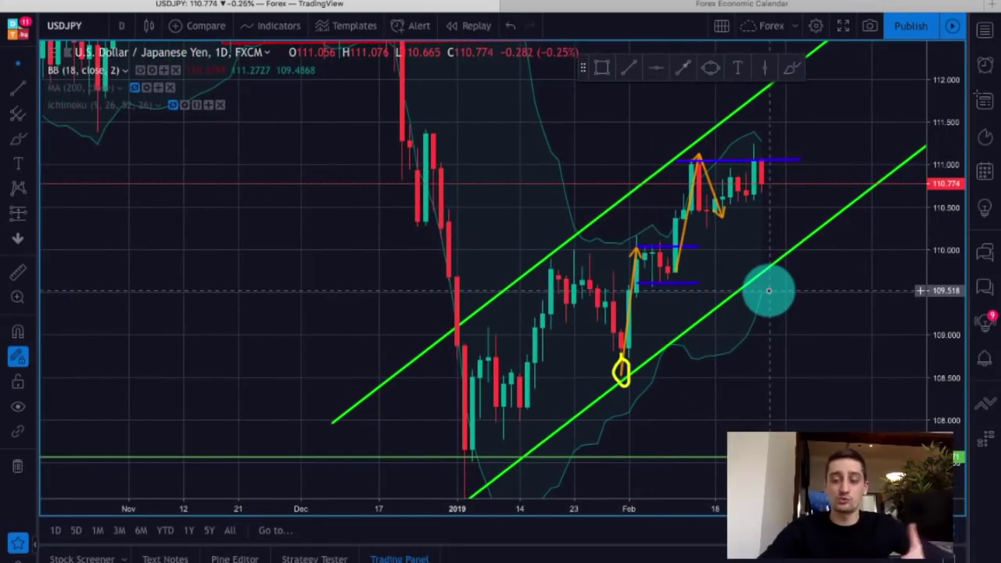
left_click_drag(827, 286, 768, 273)
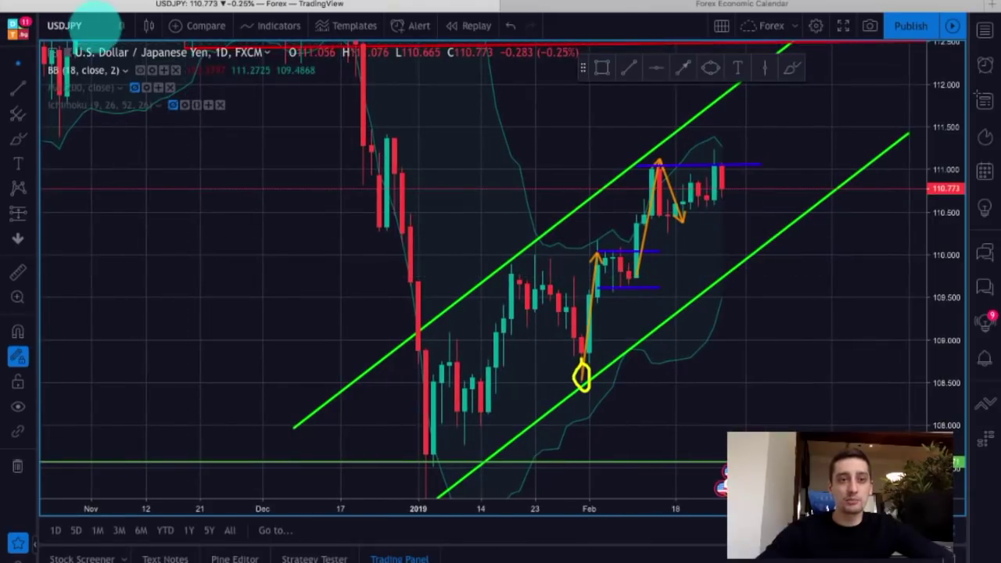
left_click_drag(827, 311, 762, 314)
left_click_drag(915, 256, 756, 309)
scroll(752, 309, "up", 2)
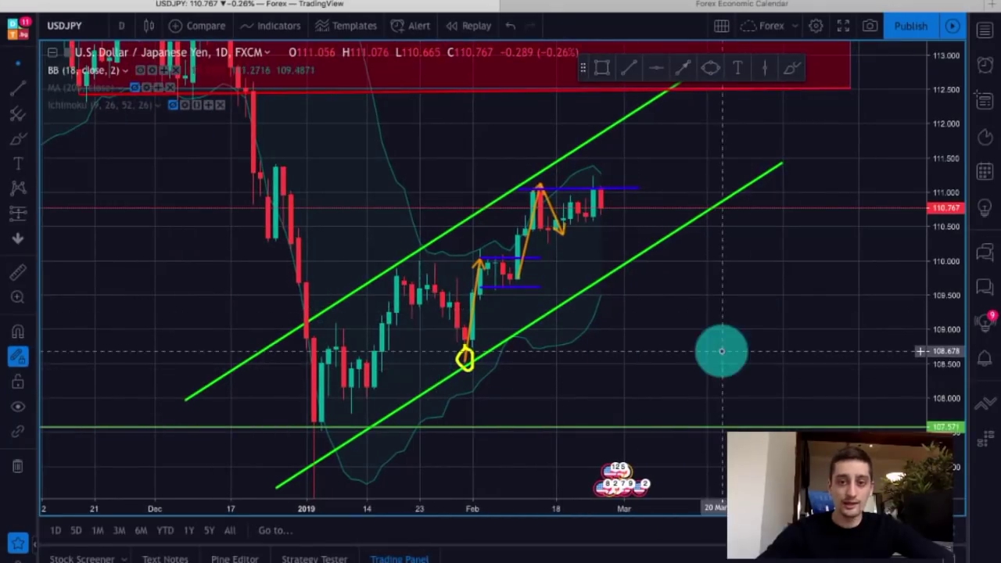
left_click_drag(722, 351, 681, 319)
scroll(682, 323, "down", 2)
scroll(682, 324, "up", 1)
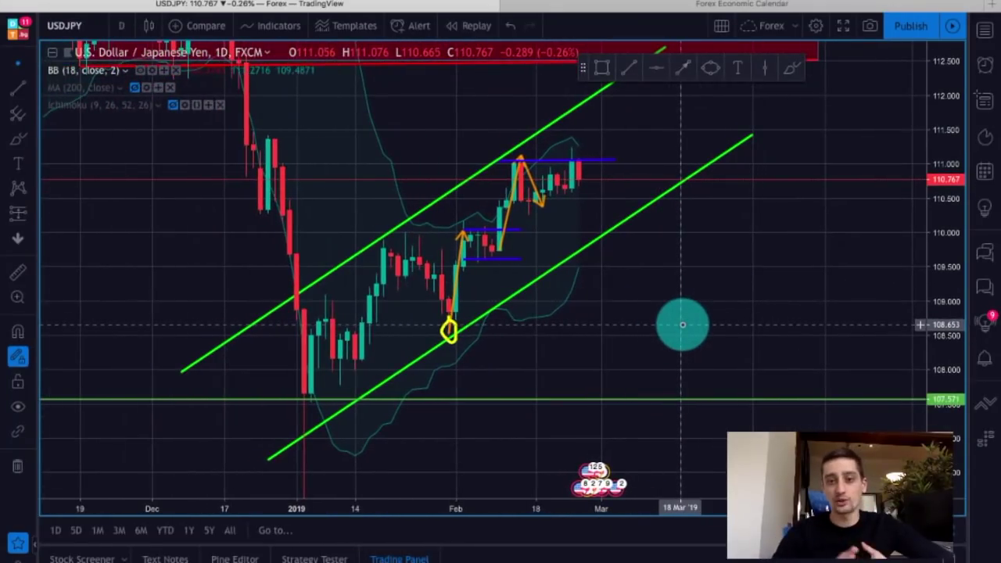
Circle the mid-February pullback low at about 110.4 on USDJPY with a yellow freehand Brush stroke
left_click(793, 67)
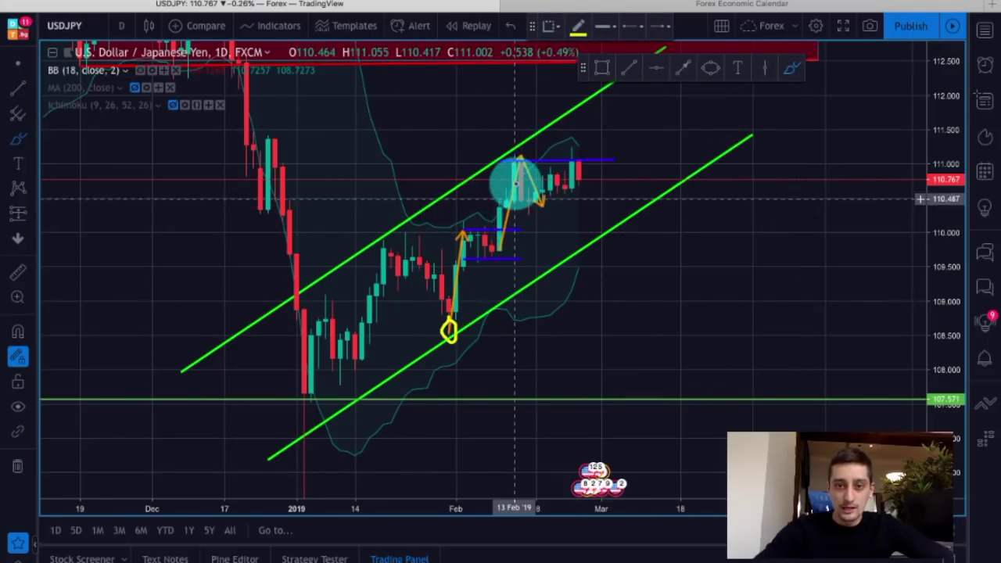
mouse_move(525, 201)
left_mouse_down()
mouse_move(558, 196)
mouse_move(522, 202)
left_mouse_up()
left_click(17, 63)
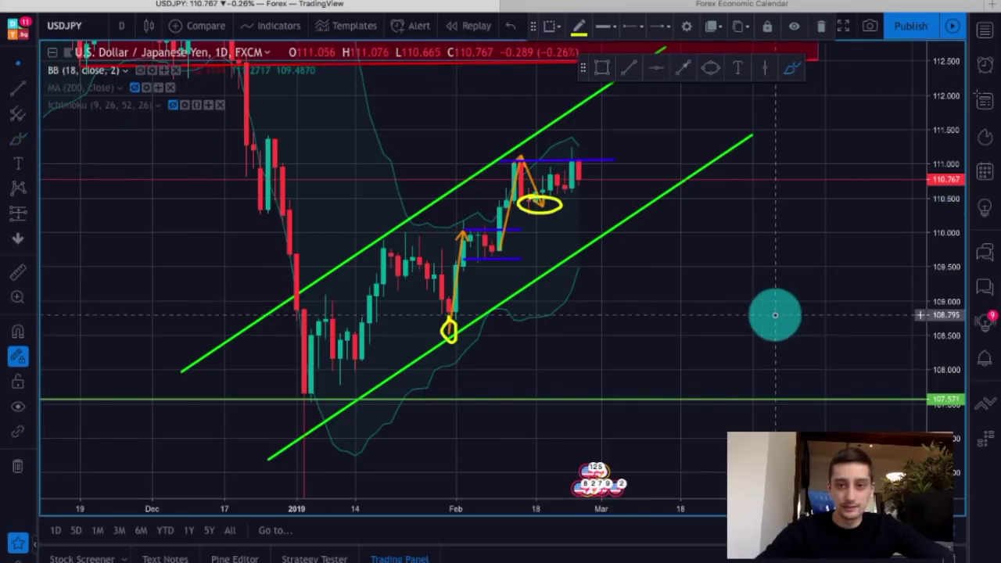
left_click(774, 314)
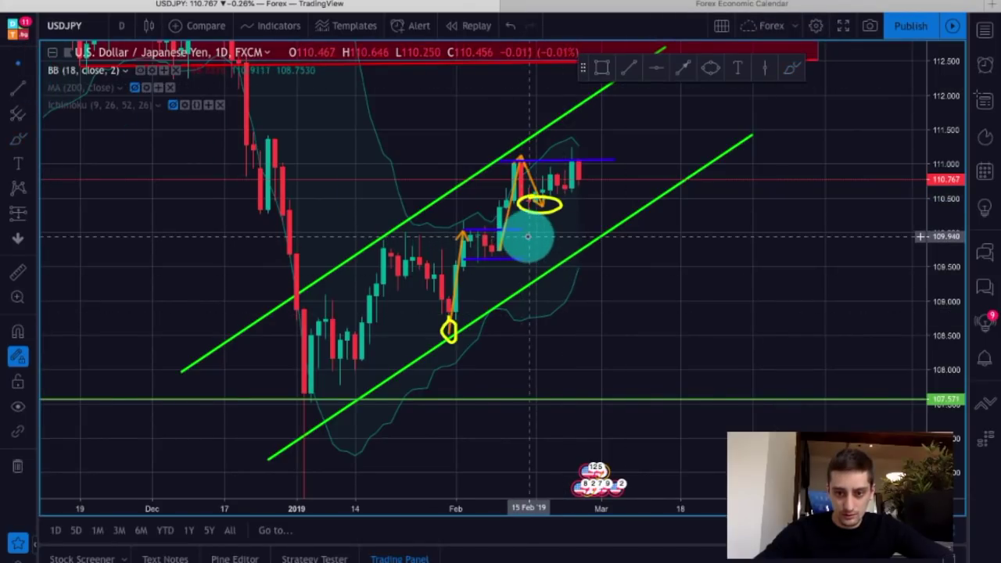
Examine USDJPY's longer price history back to late 2017, including the resistance area and the lows of early 2018
scroll(801, 279, "up", 1)
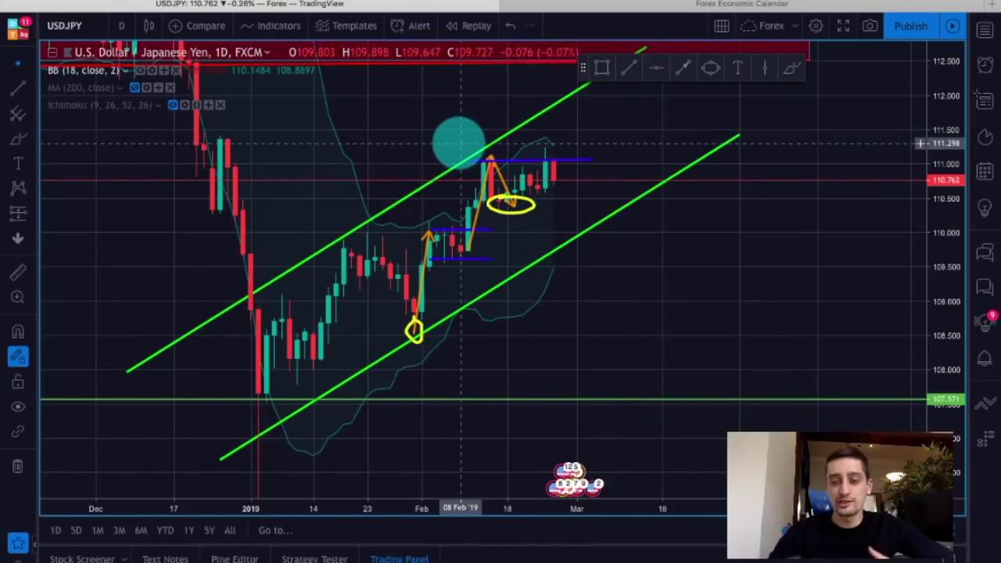
scroll(536, 157, "down", 5)
left_click_drag(944, 137, 832, 269)
left_click_drag(766, 297, 567, 373)
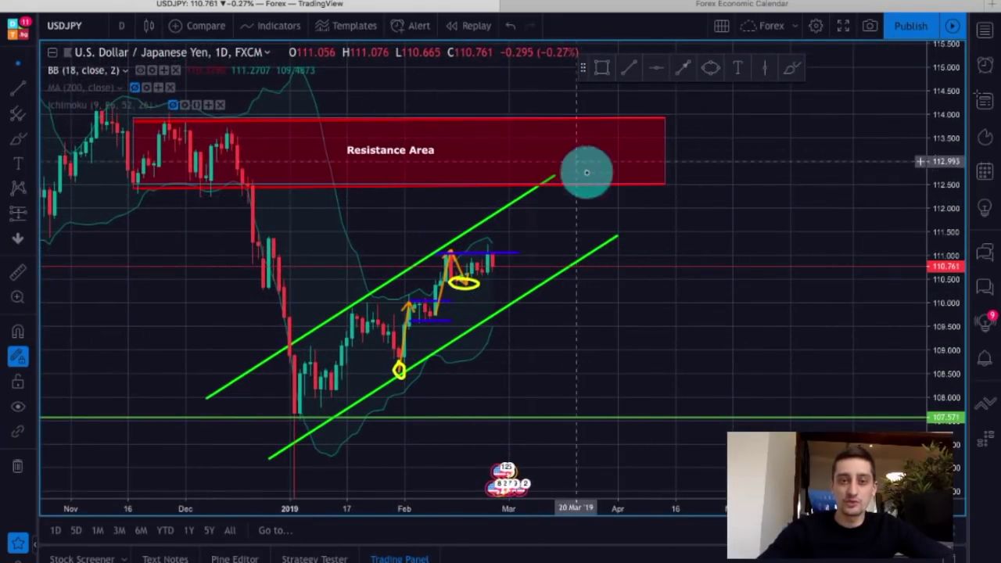
scroll(208, 205, "down", 2)
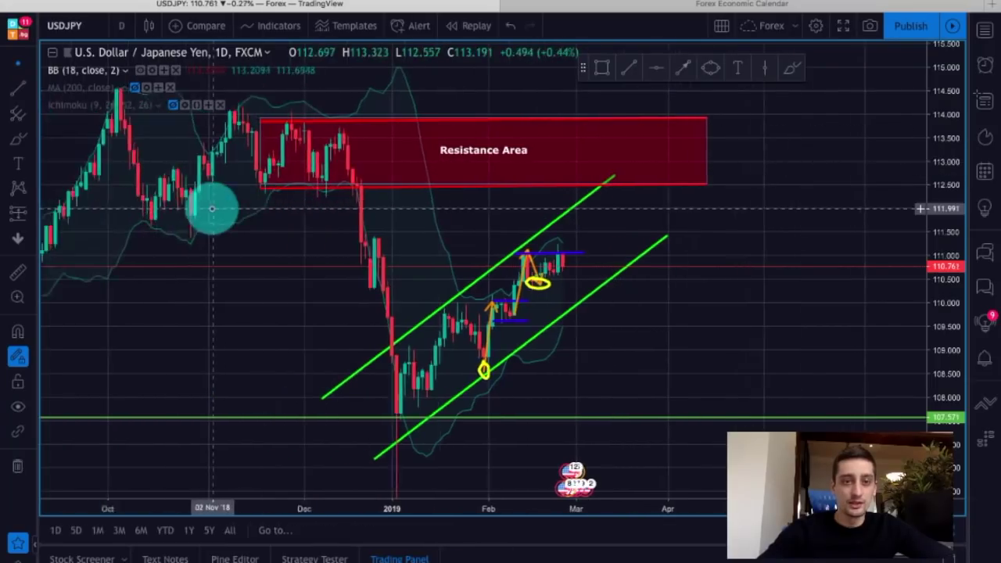
scroll(188, 162, "down", 2)
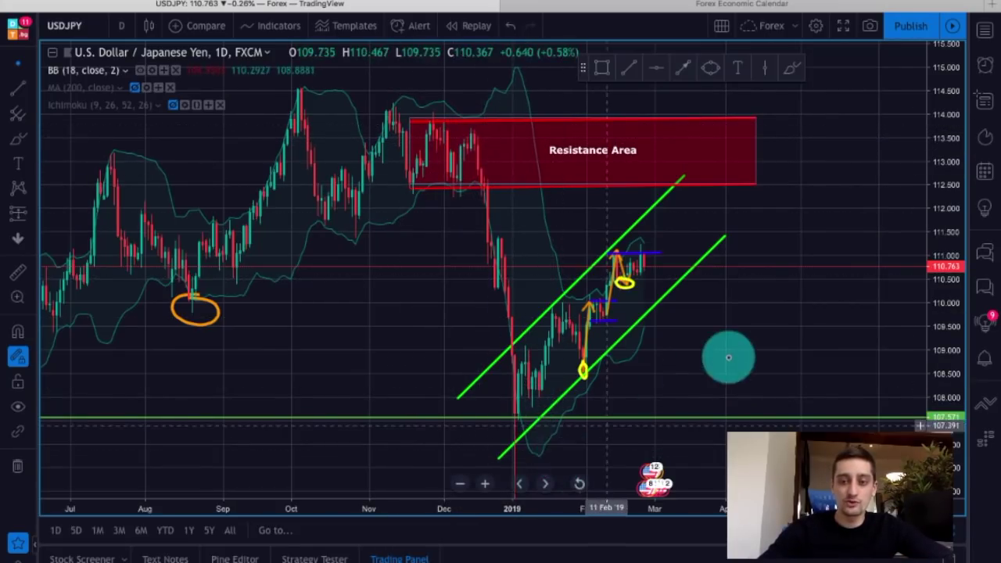
scroll(728, 357, "down", 6)
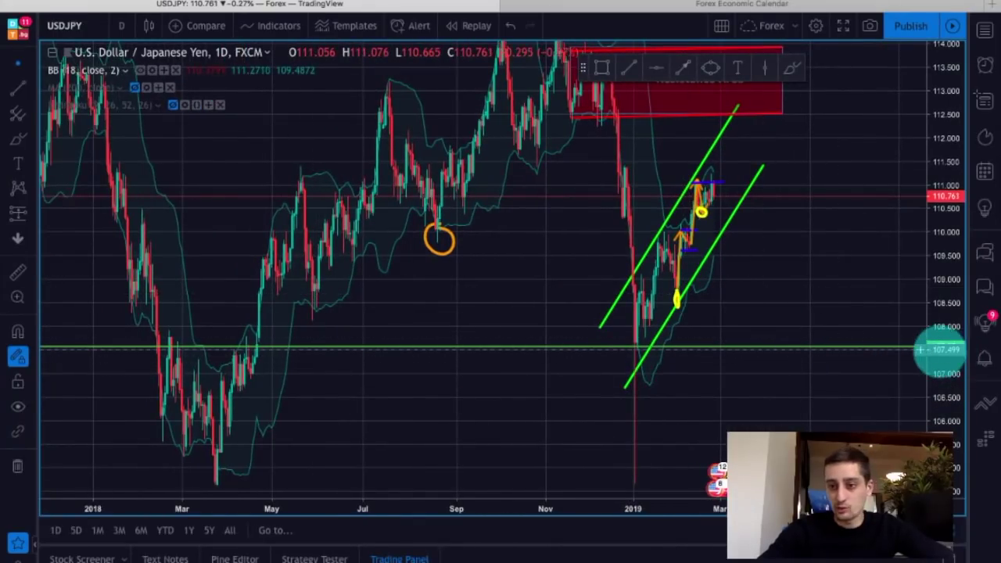
scroll(869, 373, "up", 3)
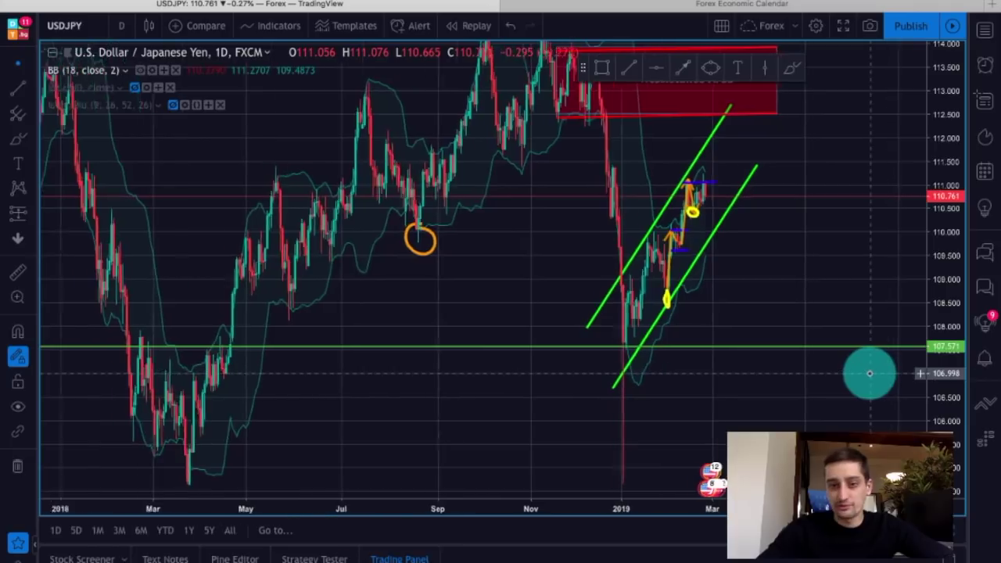
left_click_drag(461, 382, 670, 364)
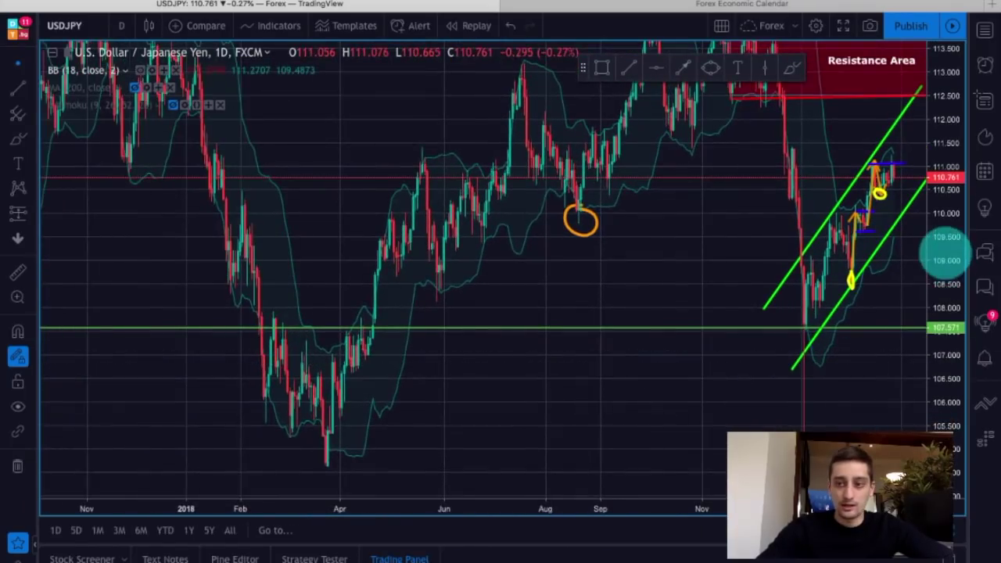
left_click_drag(947, 323, 943, 384)
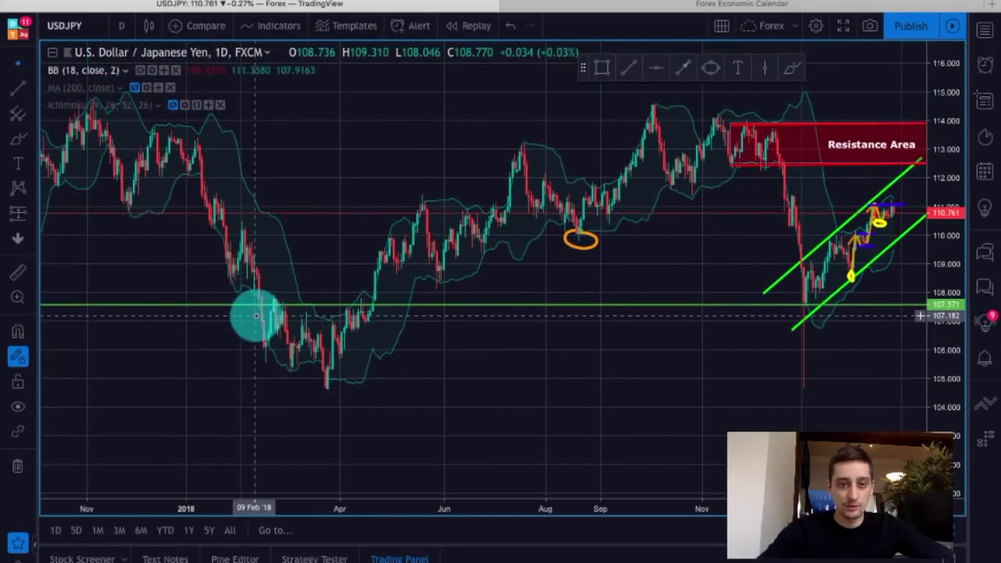
Draw a red rectangle over the early-2018 lows, from 2 February to 5 September 2018 and about 107.18 down to 105.02
left_click(631, 67)
left_click(601, 68)
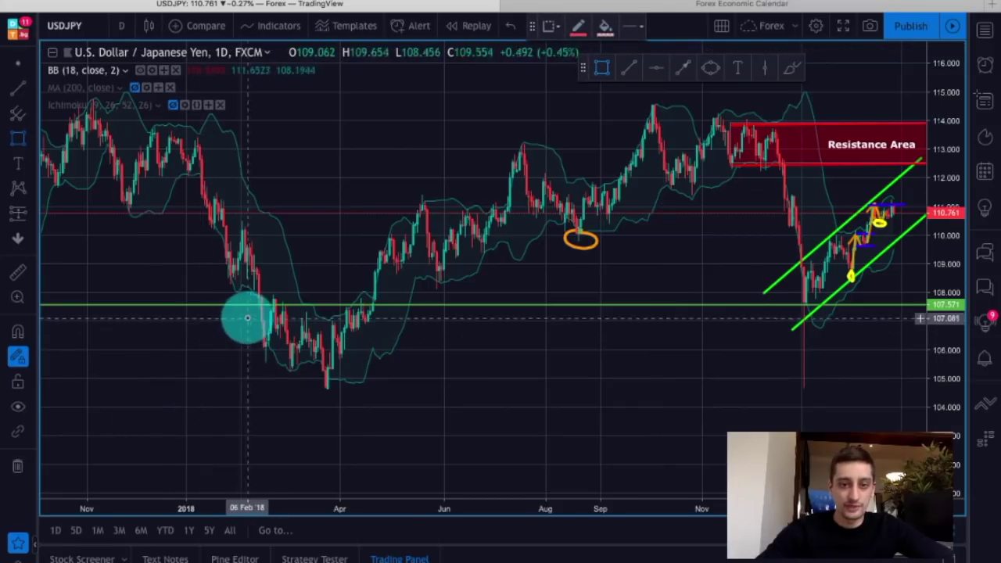
left_click_drag(242, 316, 568, 376)
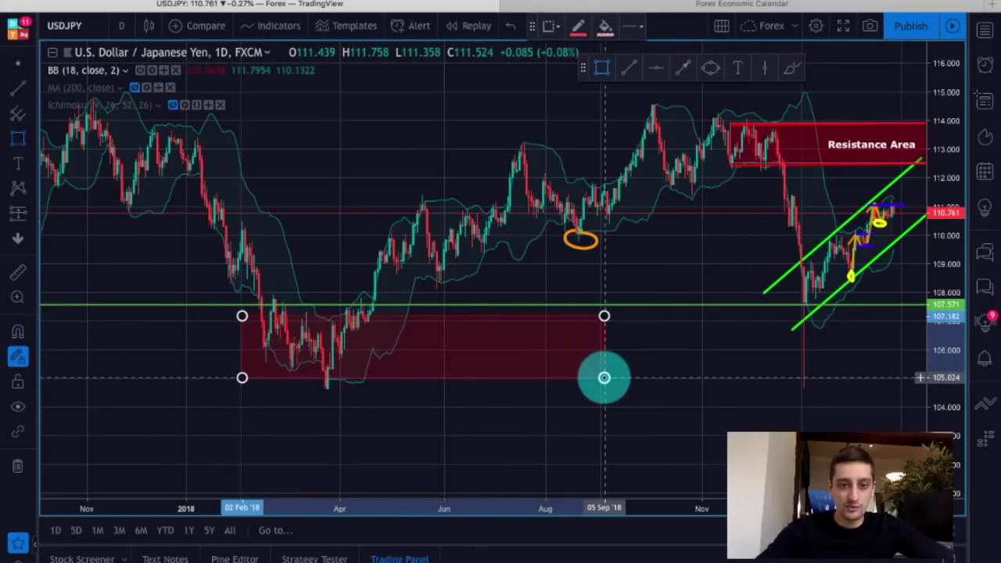
left_click(604, 378)
left_click(693, 353)
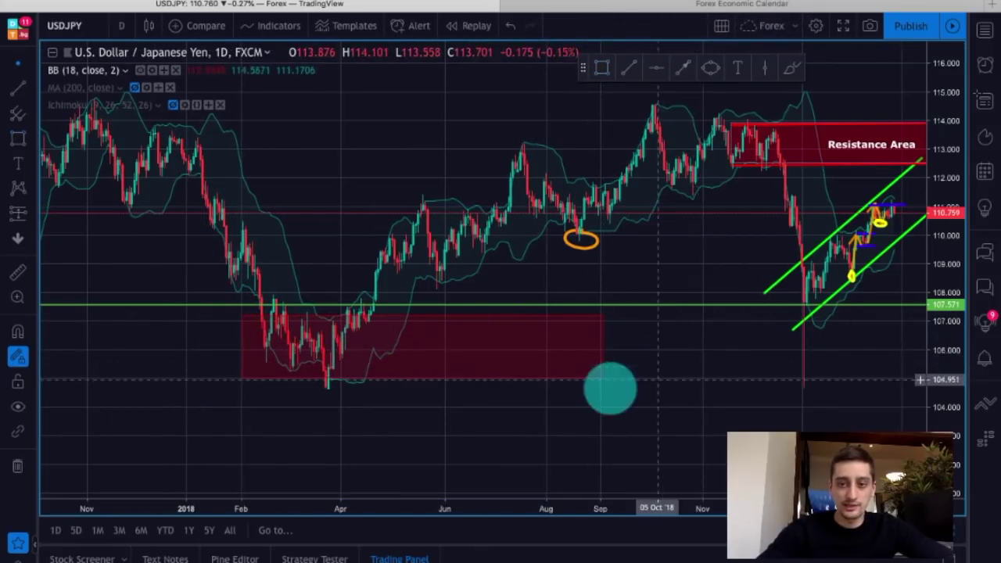
Compare the marked 2018 zone with the January low and the current USDJPY price inside the rising channel
left_click_drag(657, 379, 552, 396)
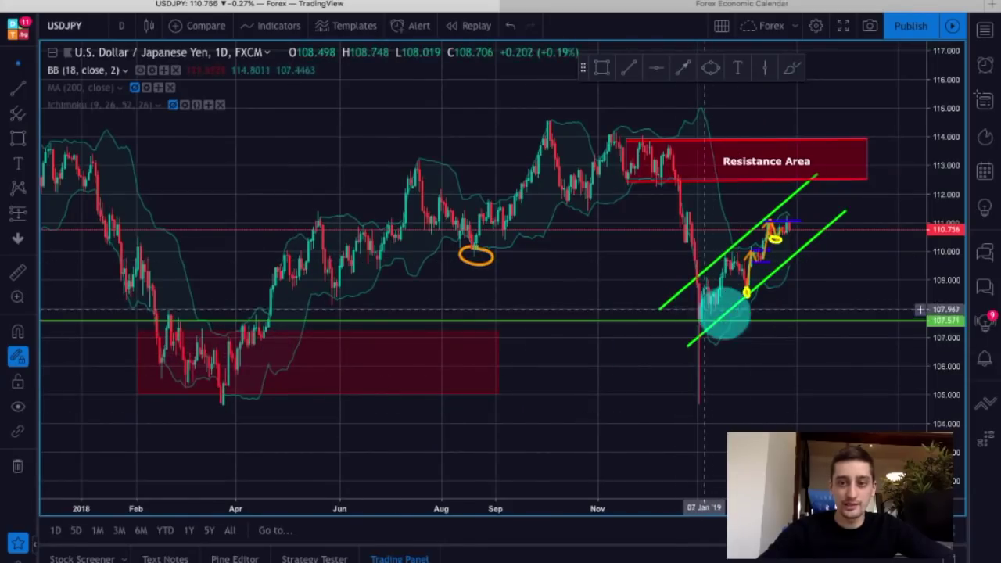
scroll(719, 311, "up", 2)
scroll(844, 395, "right", 5)
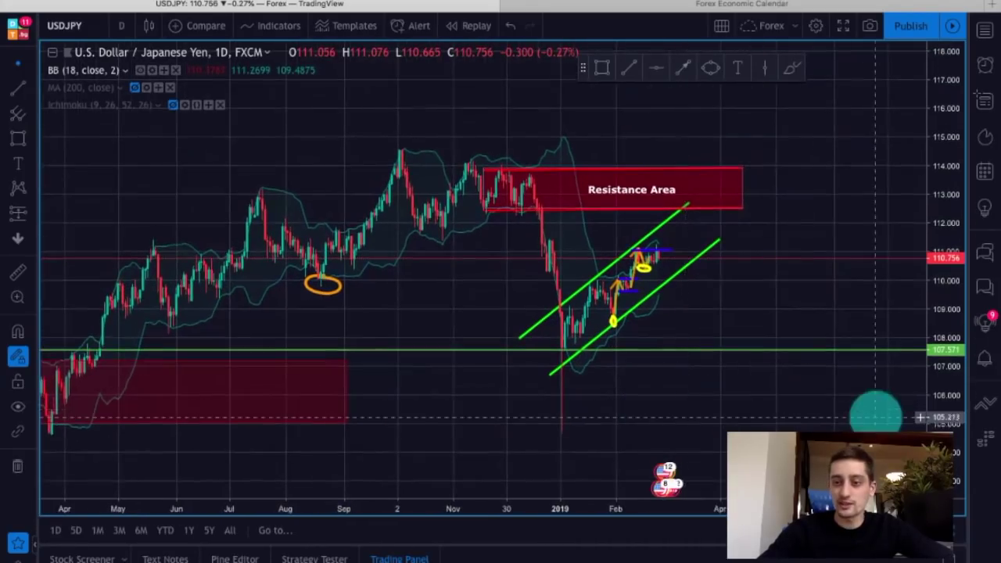
scroll(858, 290, "up", 5)
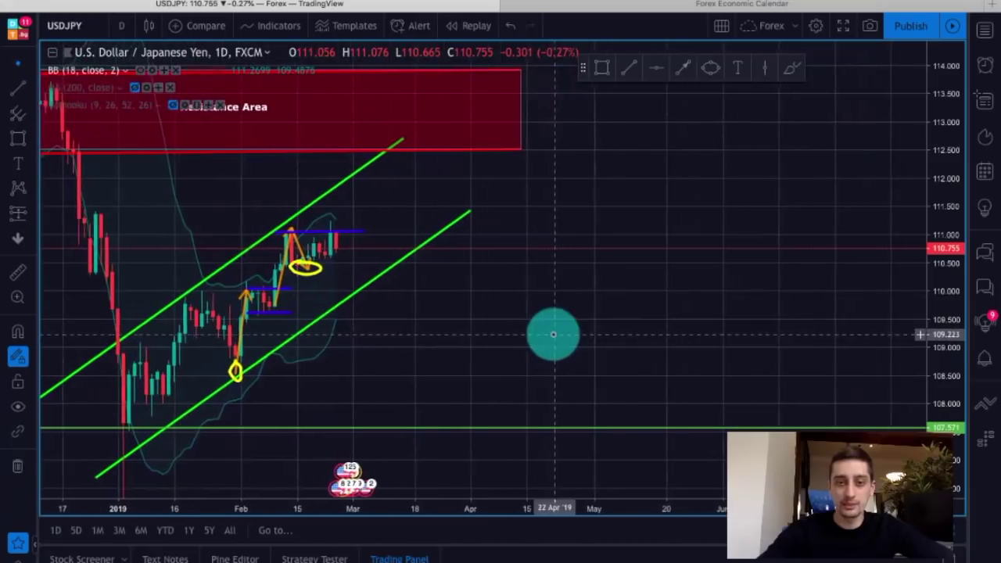
scroll(585, 331, "left", 5)
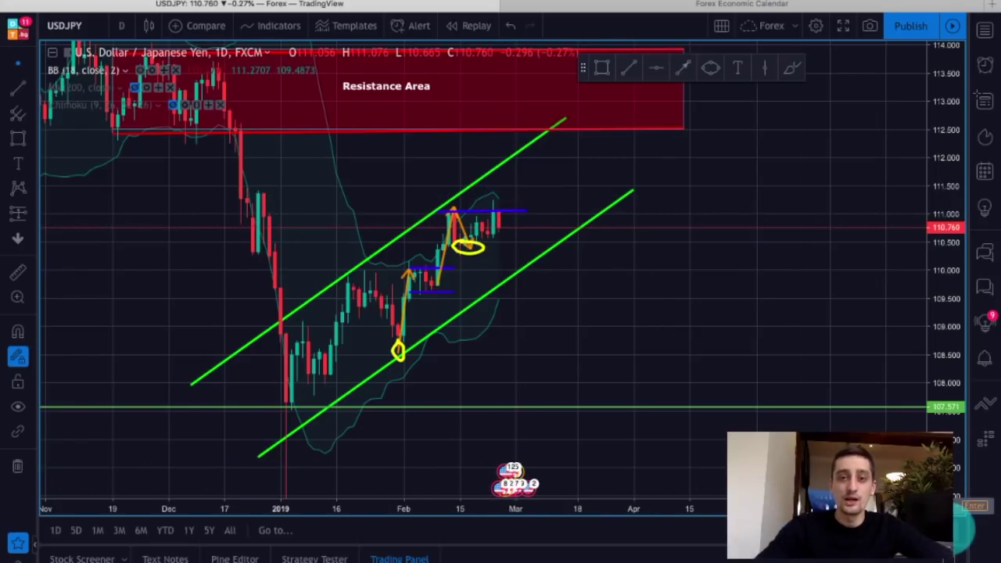
Return to the multi-chart layout and maximize the NZDUSD daily chart with its resistance and support areas in view
left_click(949, 530)
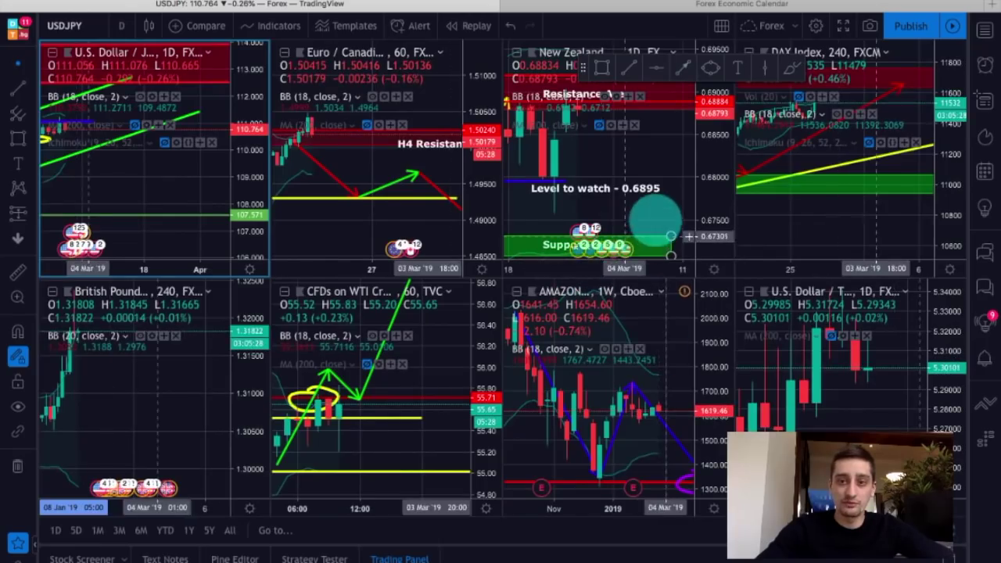
left_click(657, 218)
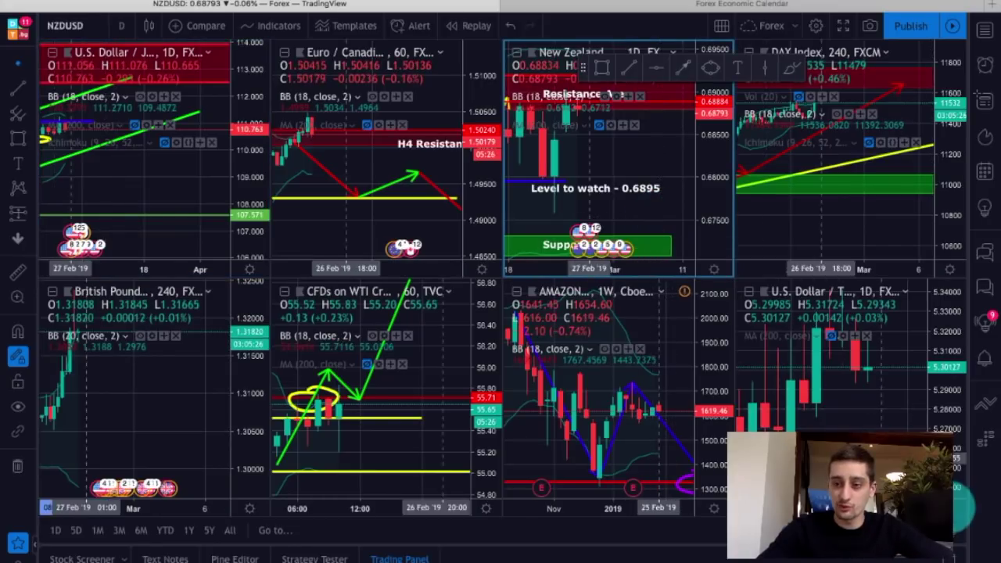
left_click(950, 529)
scroll(703, 270, "up", 8)
left_click_drag(935, 241, 945, 335)
scroll(837, 320, "down", 5)
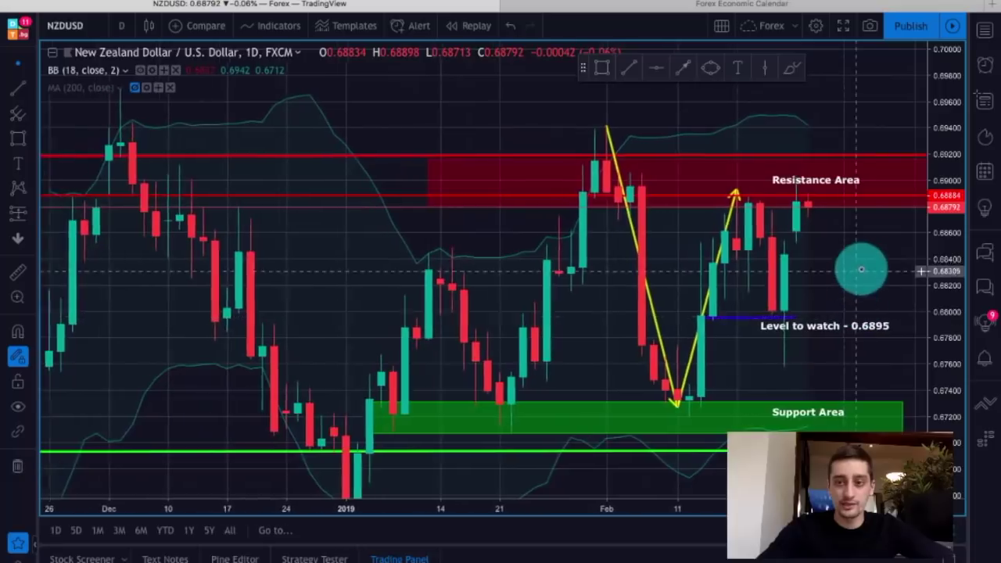
Circle the yellow arrow's tip at the NZDUSD resistance area with a yellow freehand Brush stroke
left_click(792, 67)
mouse_move(742, 196)
left_mouse_down()
mouse_move(696, 212)
mouse_move(754, 192)
left_mouse_up()
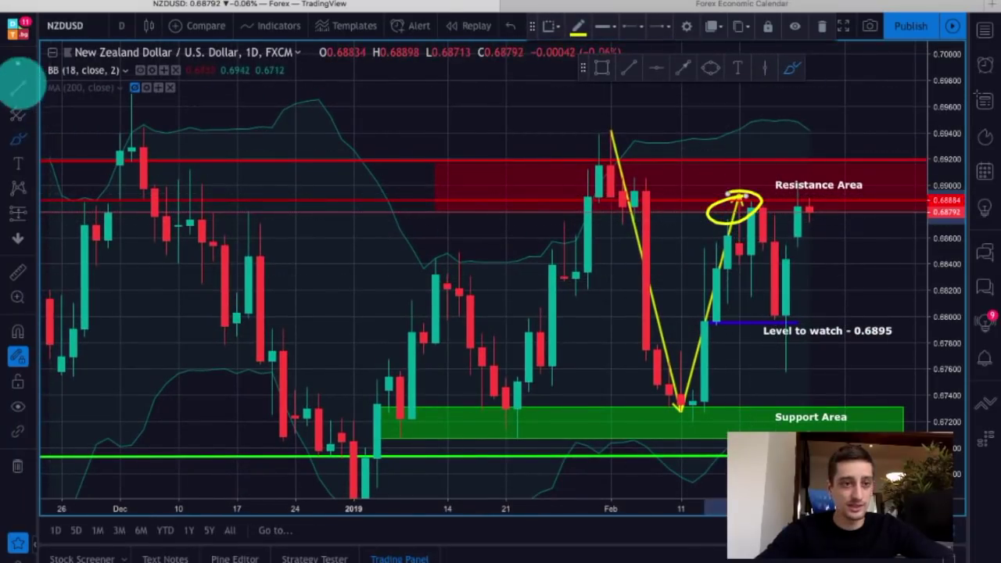
left_click(526, 258)
Examine the latest NZDUSD candles against the resistance area, the level to watch and the support area
scroll(595, 266, "up", 1)
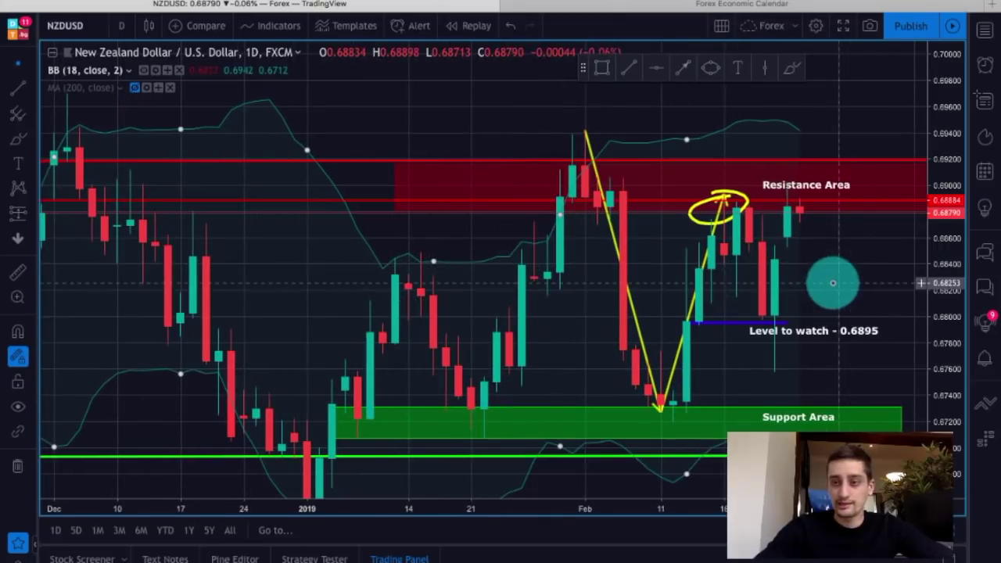
left_click_drag(833, 292, 738, 282)
scroll(782, 301, "up", 1)
left_click_drag(945, 306, 944, 357)
scroll(813, 357, "down", 2)
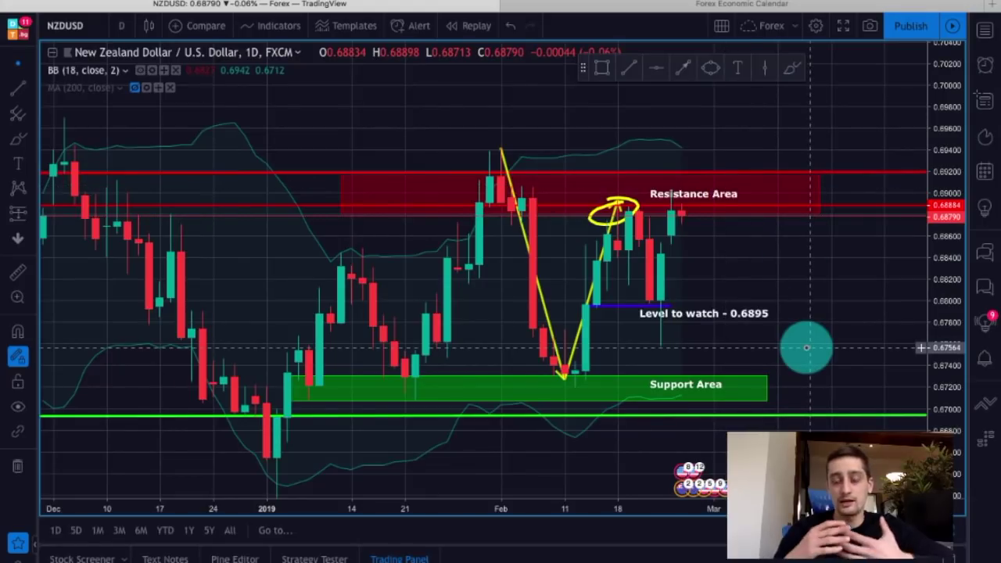
scroll(811, 348, "up", 1)
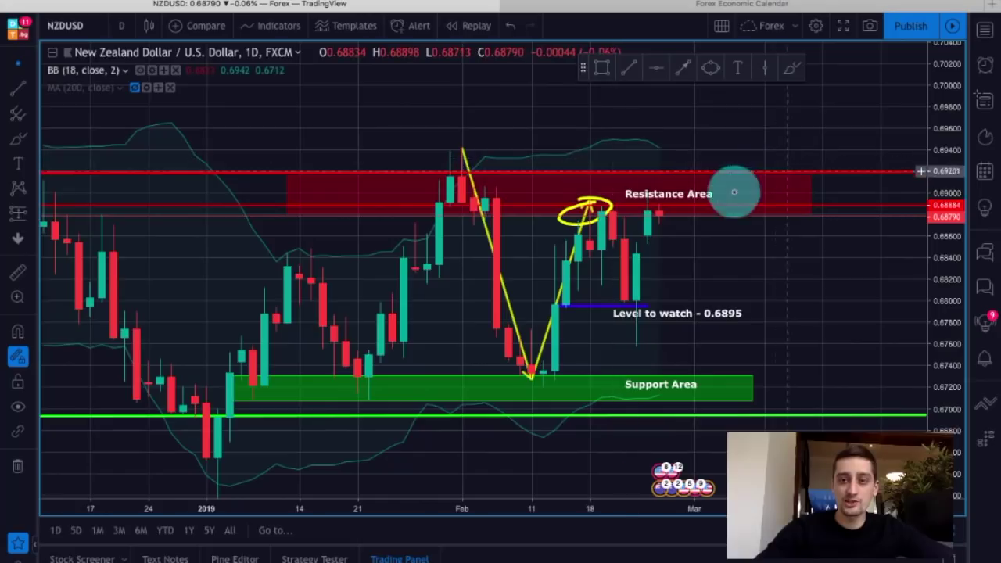
scroll(849, 308, "up", 1)
scroll(860, 306, "up", 1)
scroll(860, 306, "up", 1)
left_click_drag(936, 282, 941, 331)
scroll(864, 348, "down", 2)
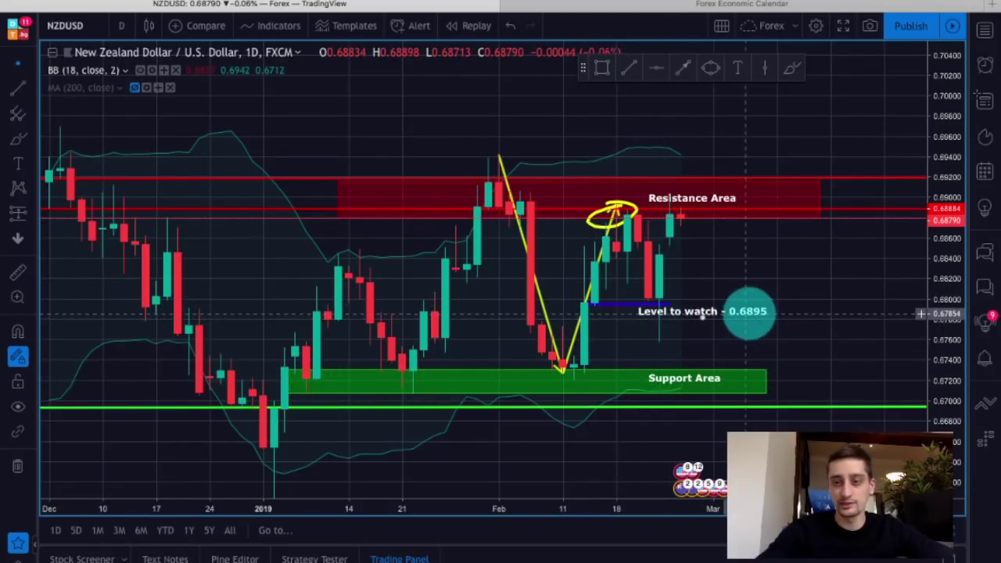
Correct the NZDUSD text label to read "Level to watch - 0.6795"
double_click(749, 311)
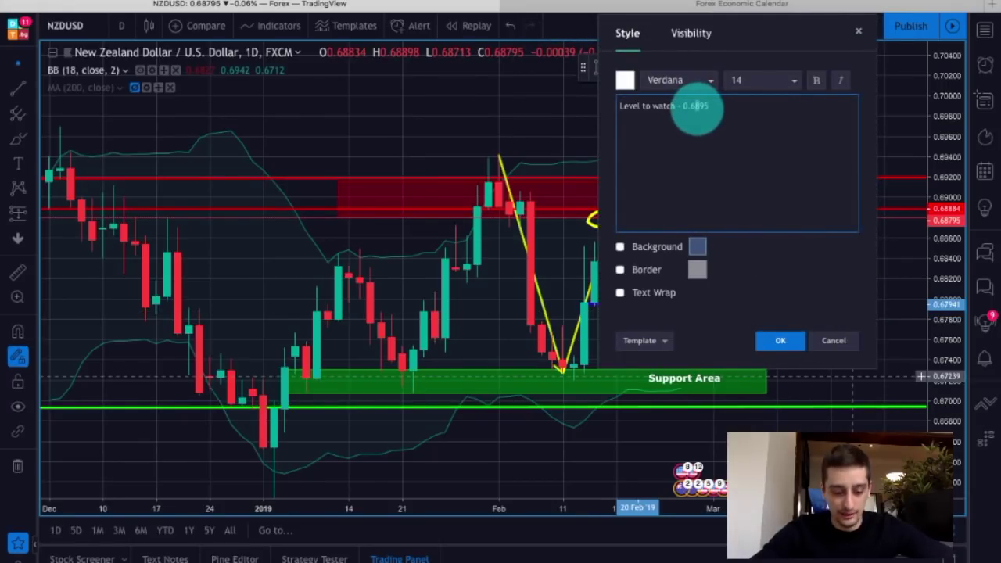
type("7")
left_click(786, 340)
Draw a yellow freehand Brush arrow from the mid-February NZDUSD highs down past the blue level to about 0.676
scroll(804, 291, "up", 2)
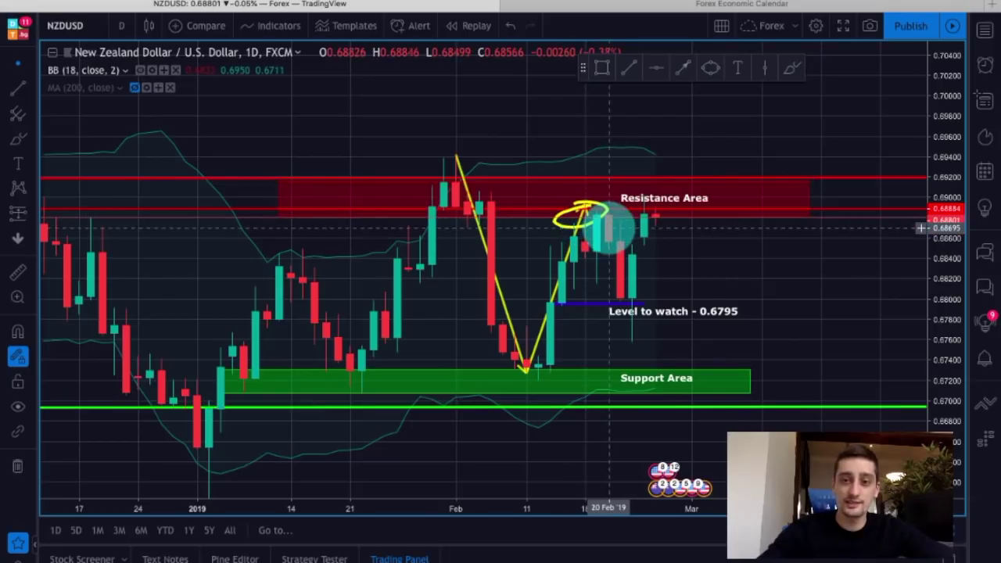
scroll(730, 274, "left", 3)
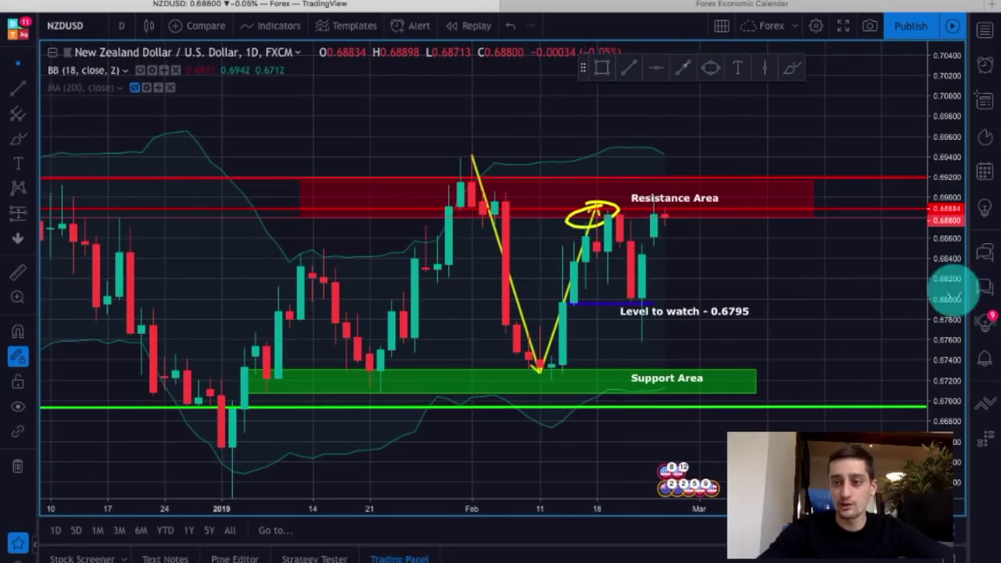
left_click_drag(952, 291, 938, 305)
left_click_drag(862, 322, 777, 306)
scroll(778, 306, "down", 2)
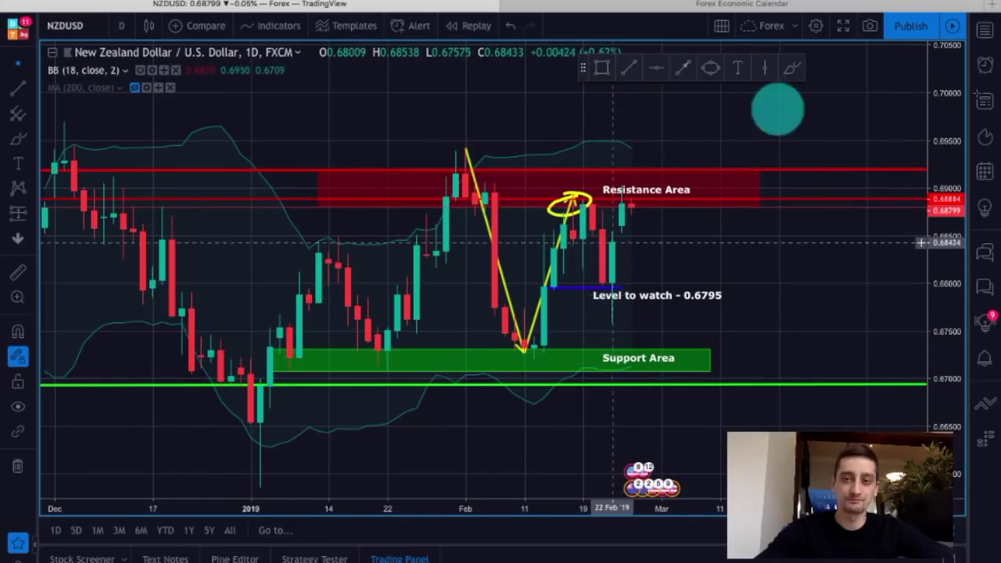
left_click(788, 69)
mouse_move(592, 206)
left_mouse_down()
mouse_move(618, 302)
mouse_move(607, 302)
mouse_move(623, 310)
left_mouse_up()
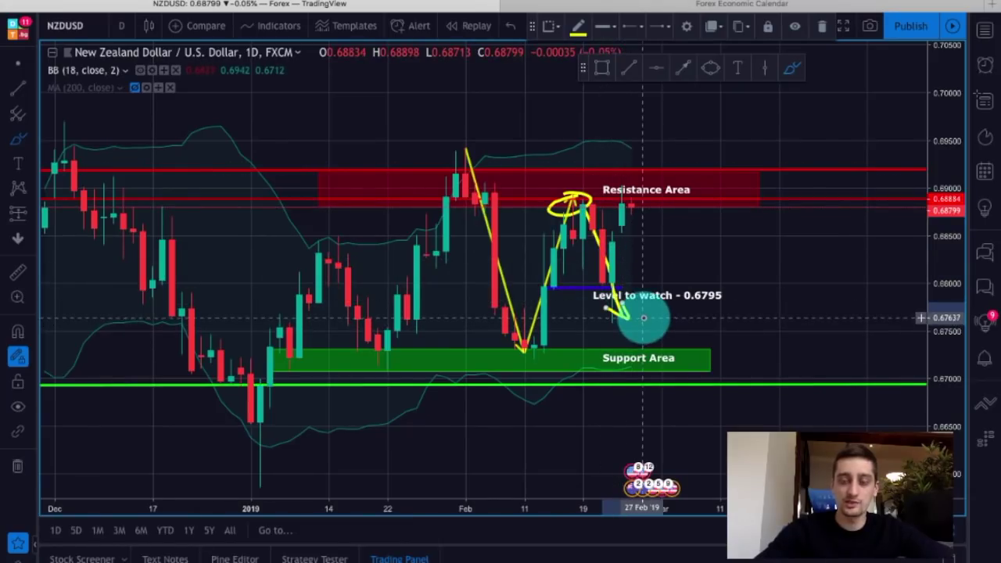
Draw a yellow freehand Brush arrow from the latest NZDUSD candle at resistance down to the support area, about 0.6725
scroll(670, 262, "up", 2)
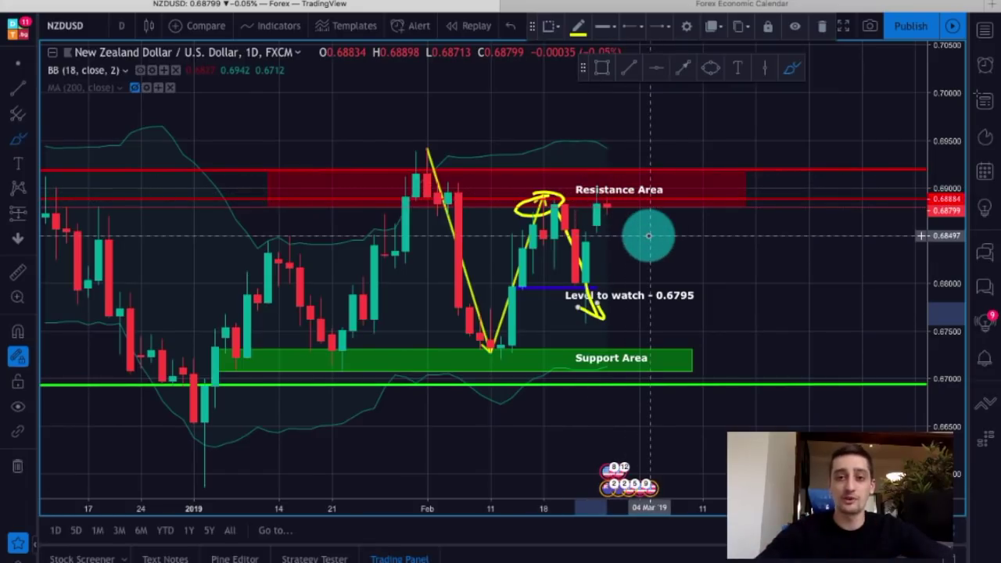
mouse_move(629, 210)
left_mouse_down()
mouse_move(713, 351)
mouse_move(713, 297)
left_mouse_up()
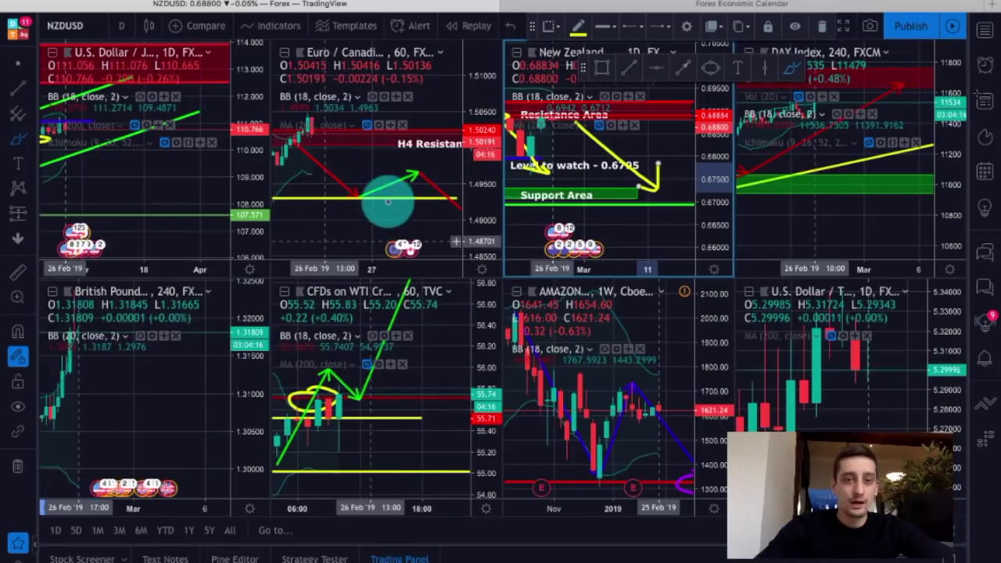
Open the EURCAD hourly chart and examine the price action around the H4 Resistance zone and the projected arrows
left_click(409, 223)
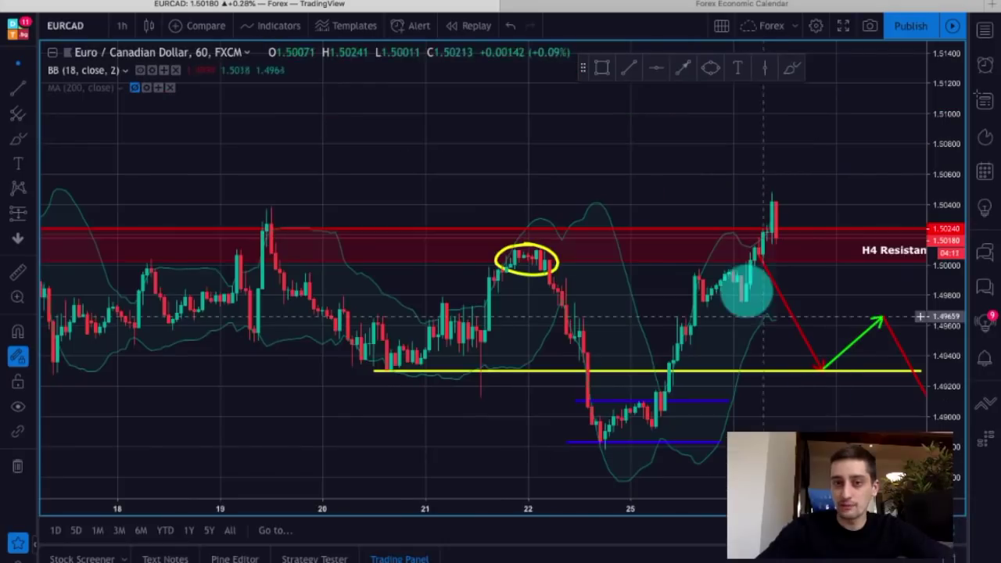
scroll(739, 285, "up", 3)
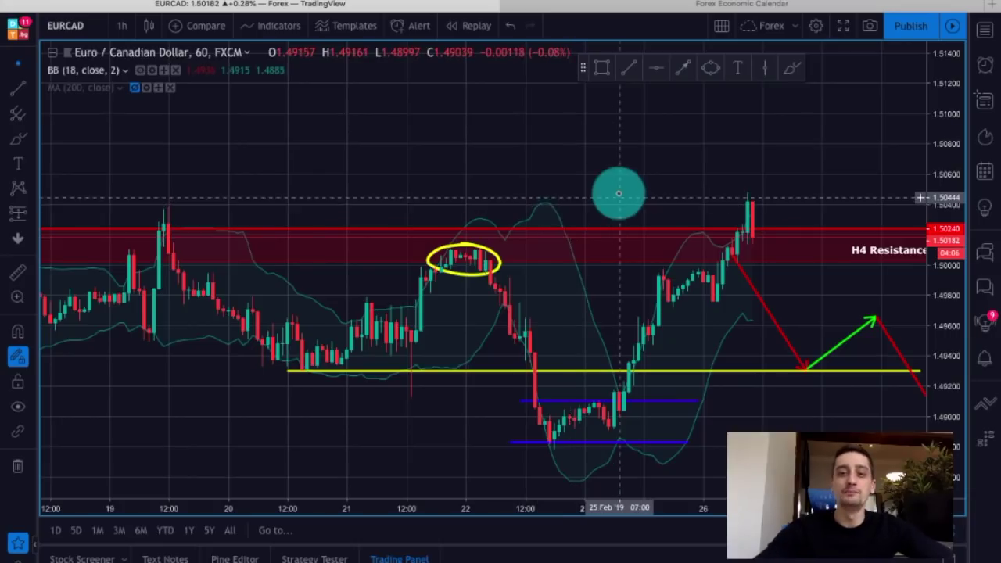
scroll(617, 196, "down", 3)
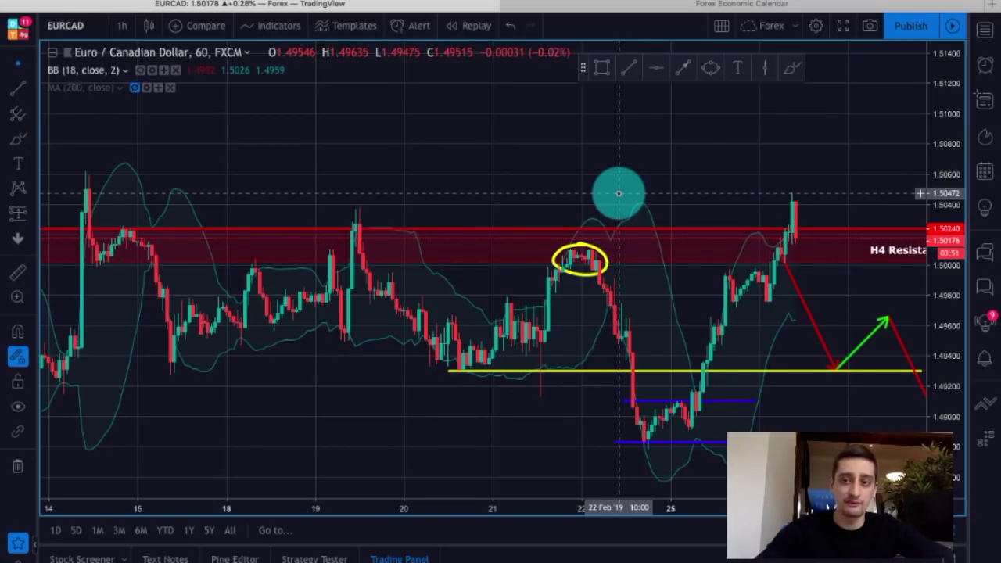
scroll(649, 148, "up", 2)
left_click_drag(605, 167, 450, 122)
scroll(648, 250, "up", 2)
scroll(735, 330, "left", 5)
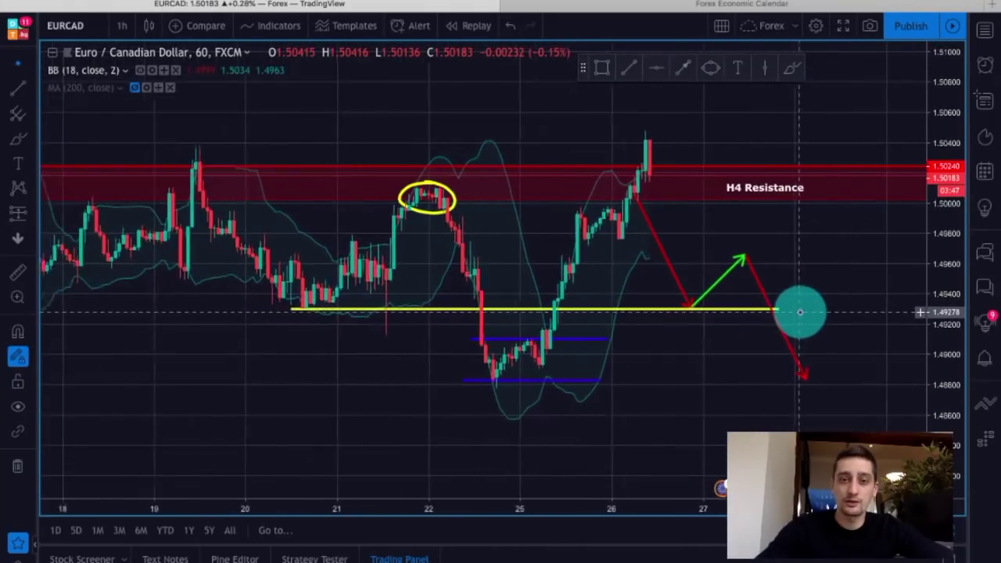
scroll(489, 117, "left", 5)
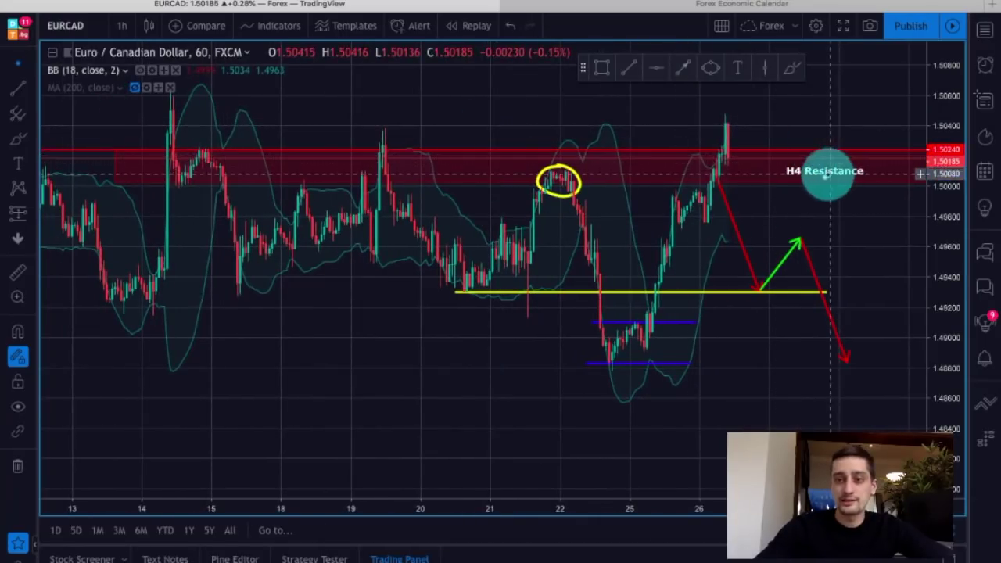
left_click(141, 25)
left_click(121, 26)
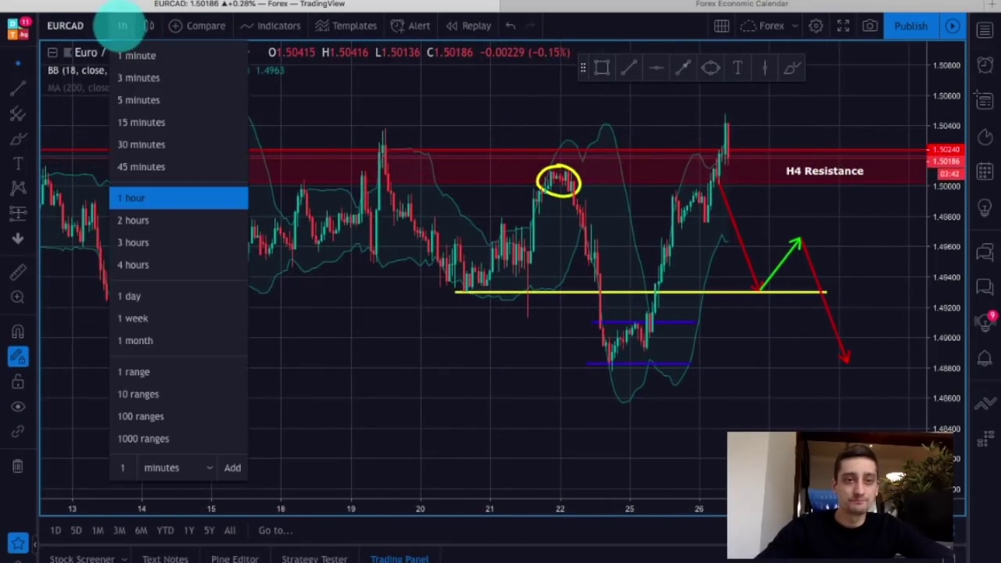
left_click(121, 26)
Circle the 19 February and 14 February EURCAD highs at the H4 Resistance zone with yellow freehand Brush strokes
scroll(547, 183, "up", 2)
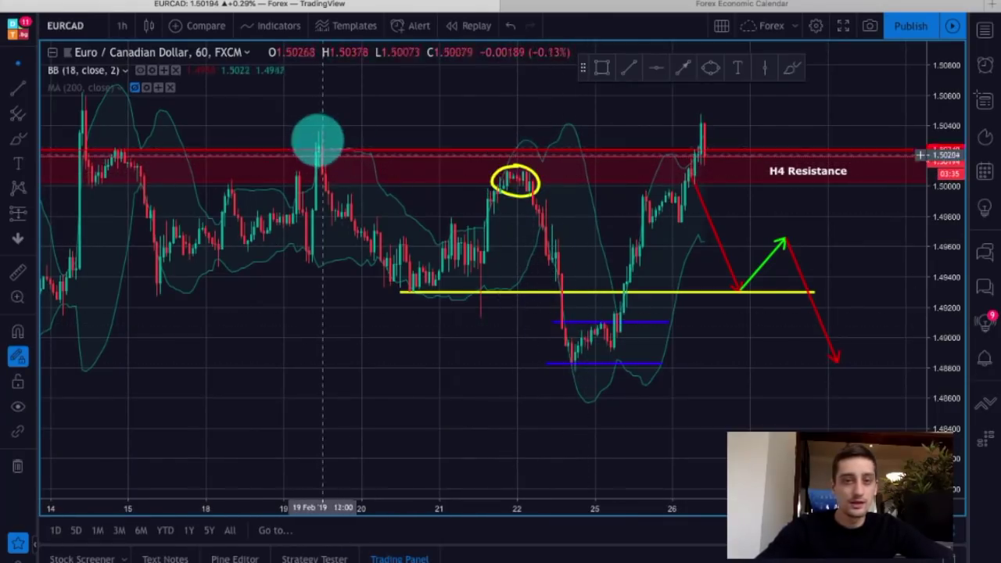
left_click(788, 67)
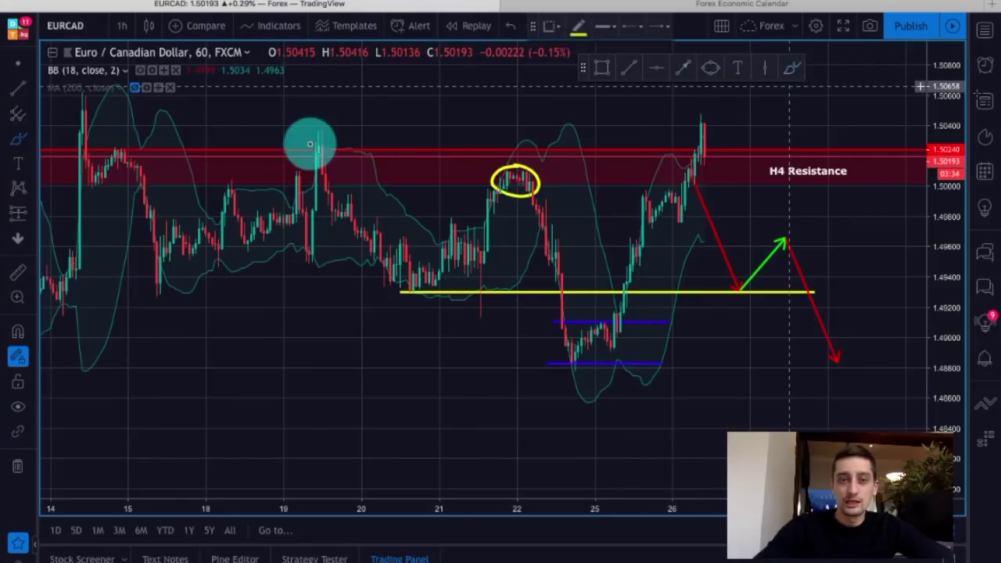
mouse_move(320, 134)
left_mouse_down()
mouse_move(347, 156)
mouse_move(322, 130)
left_mouse_up()
mouse_move(112, 106)
left_mouse_down()
mouse_move(74, 145)
mouse_move(66, 112)
left_mouse_up()
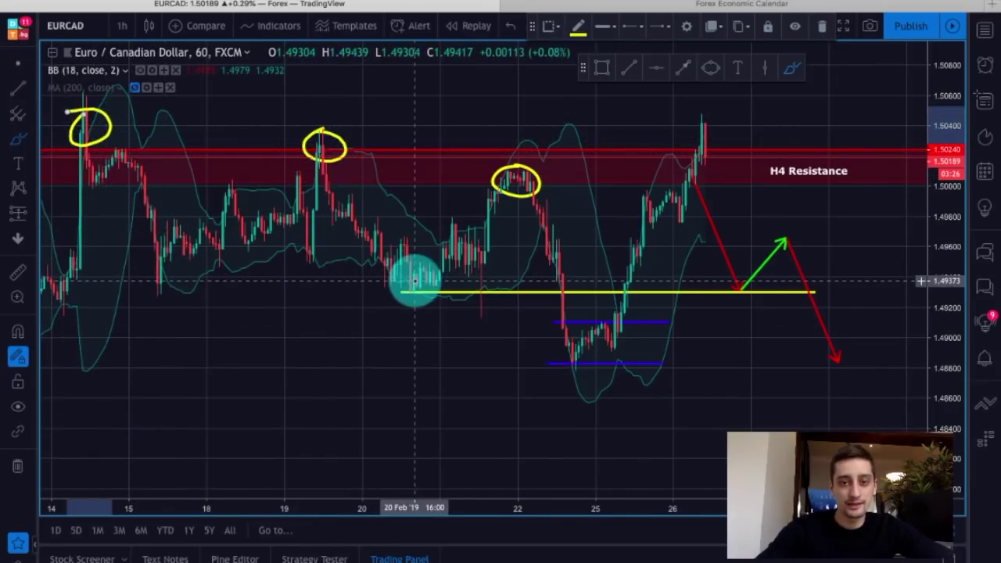
left_click(19, 64)
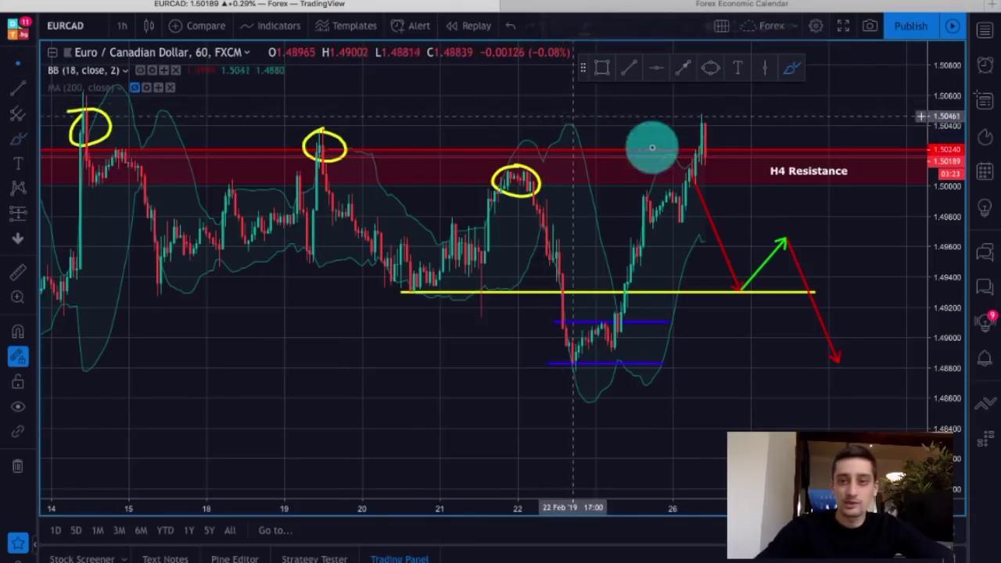
Circle the 26 February EURCAD entry into the H4 Resistance zone, where the red arrow starts, with a yellow Brush stroke
scroll(661, 205, "up", 1)
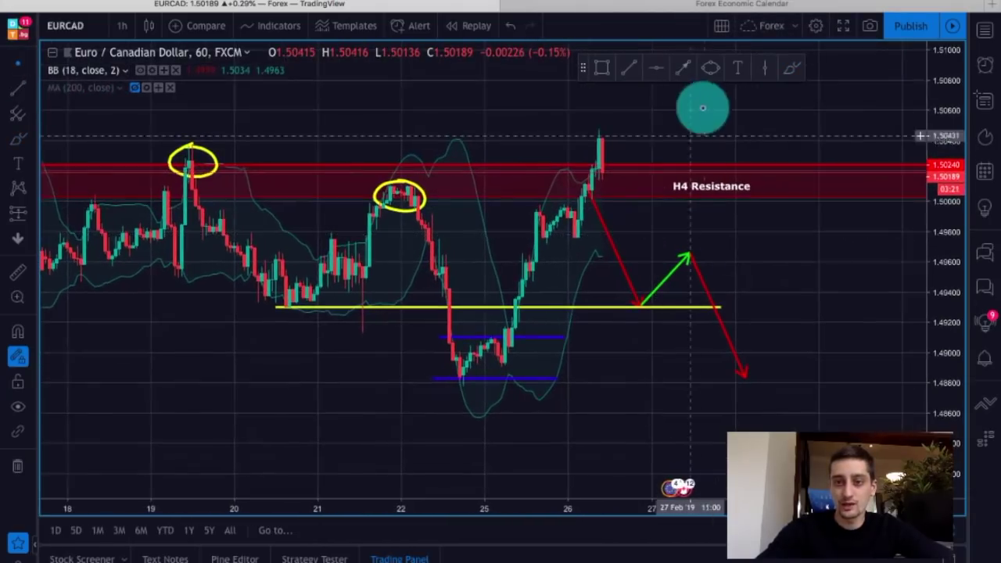
left_click(792, 68)
mouse_move(588, 181)
left_mouse_down()
mouse_move(568, 205)
mouse_move(586, 175)
left_mouse_up()
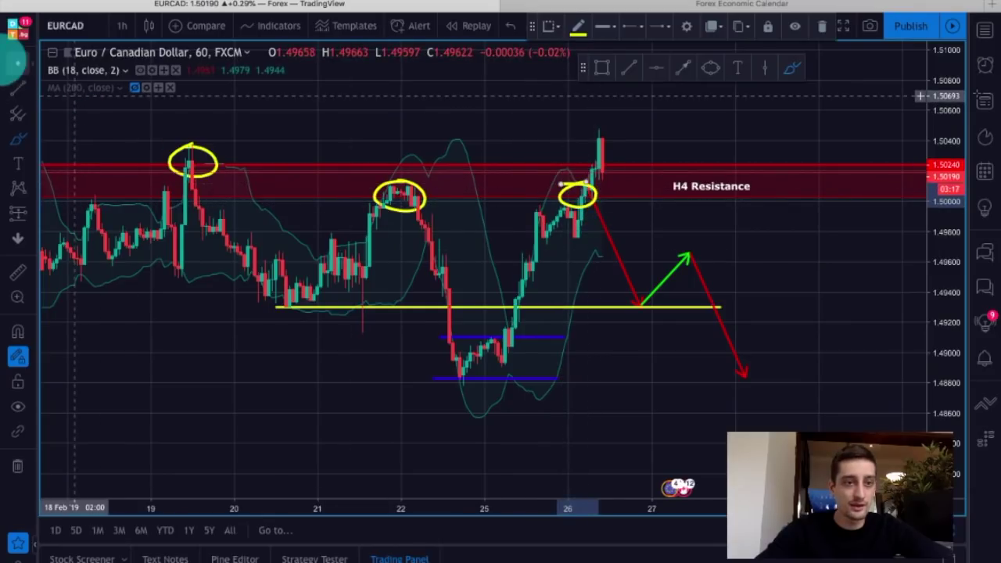
Draw a yellow Brush arrow from the latest EURCAD high down through the H4 Resistance zone, with a horizontal stroke near its lower edge
scroll(579, 172, "up", 1)
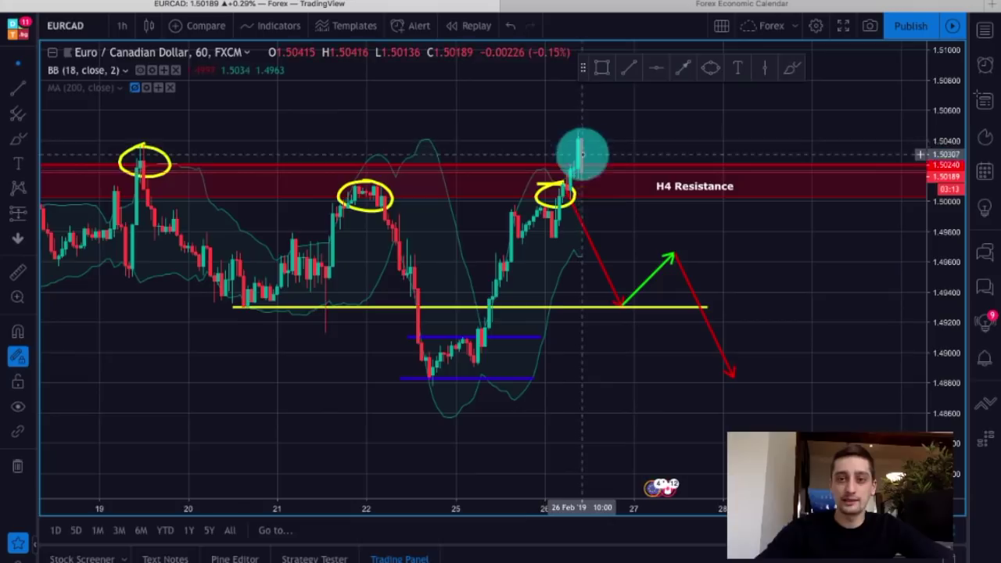
scroll(771, 266, "down", 2)
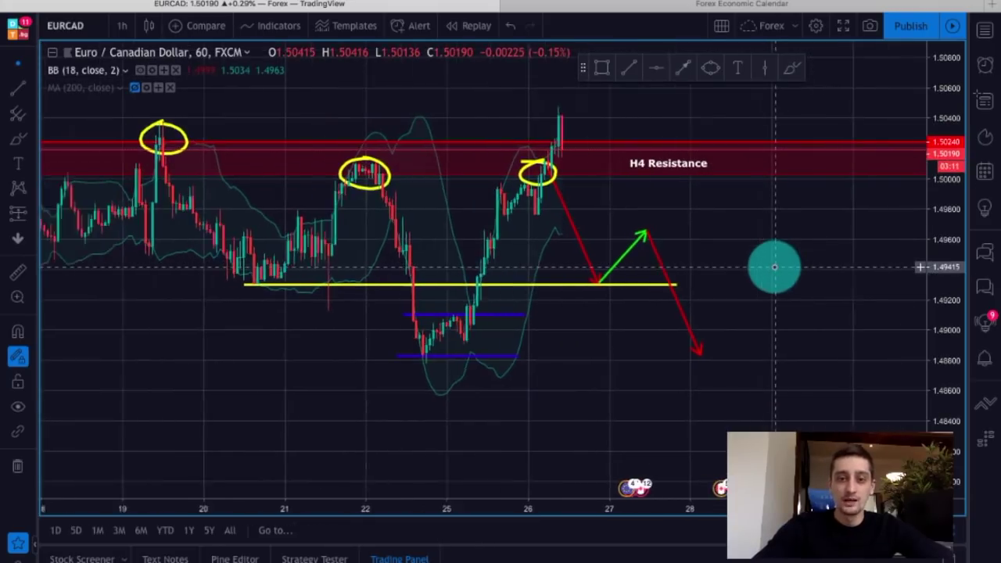
scroll(772, 249, "down", 1)
scroll(776, 254, "up", 1)
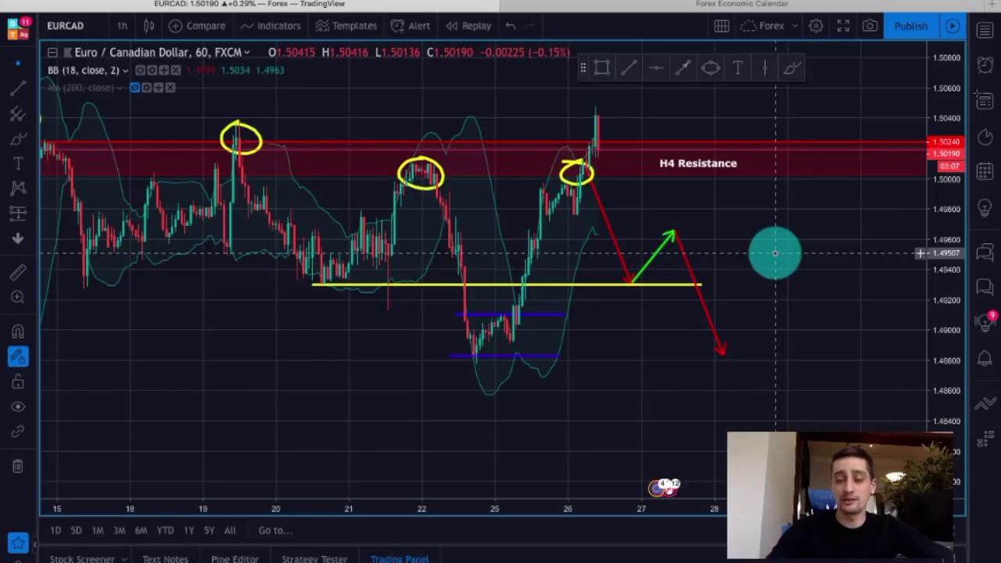
scroll(782, 255, "up", 1)
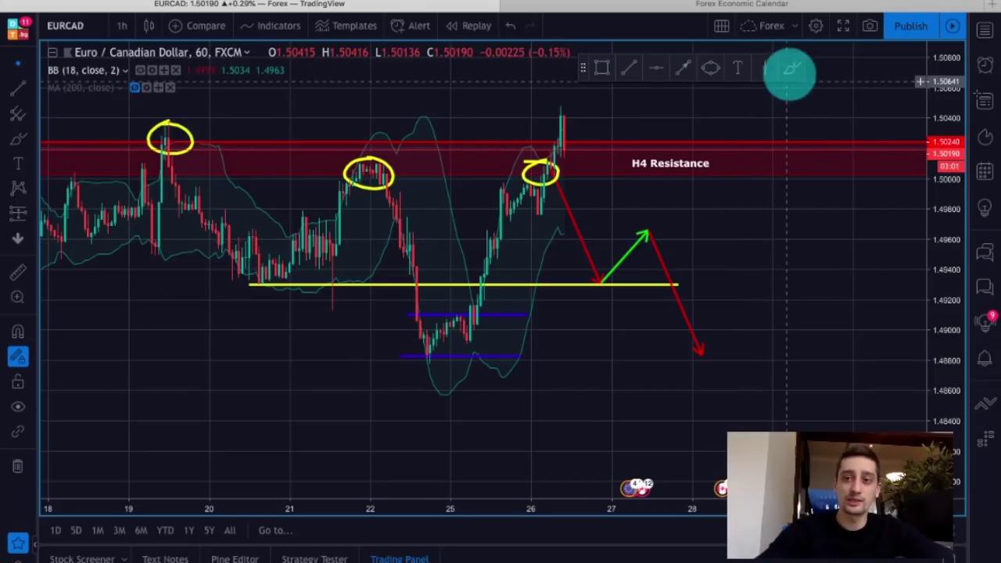
left_click(790, 71)
mouse_move(563, 117)
left_mouse_down()
mouse_move(578, 160)
mouse_move(643, 188)
left_mouse_up()
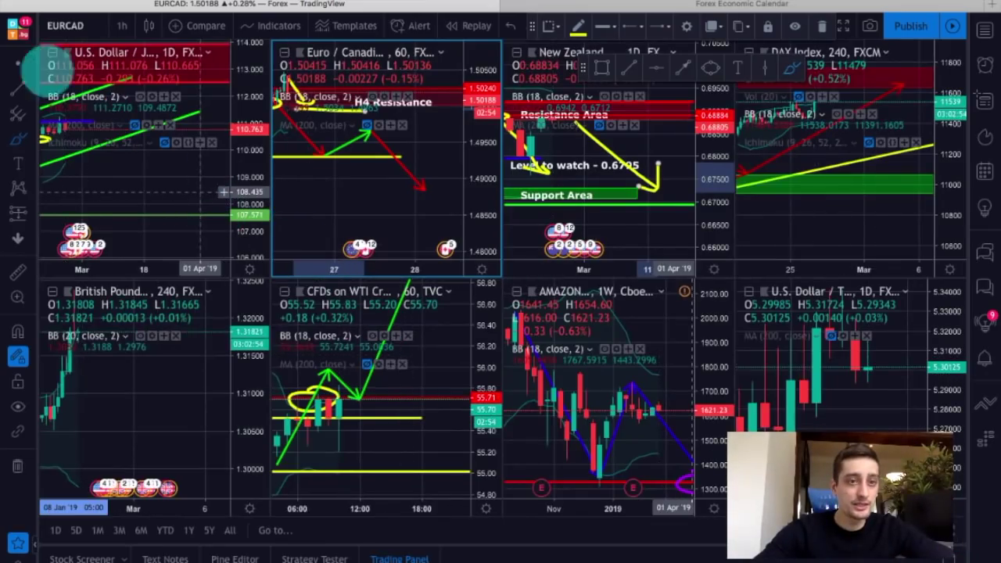
On the USDJPY daily chart, brush in yellow a January low circle, swing arrows up the channel and a horizontal line near 110.45
left_click(151, 196)
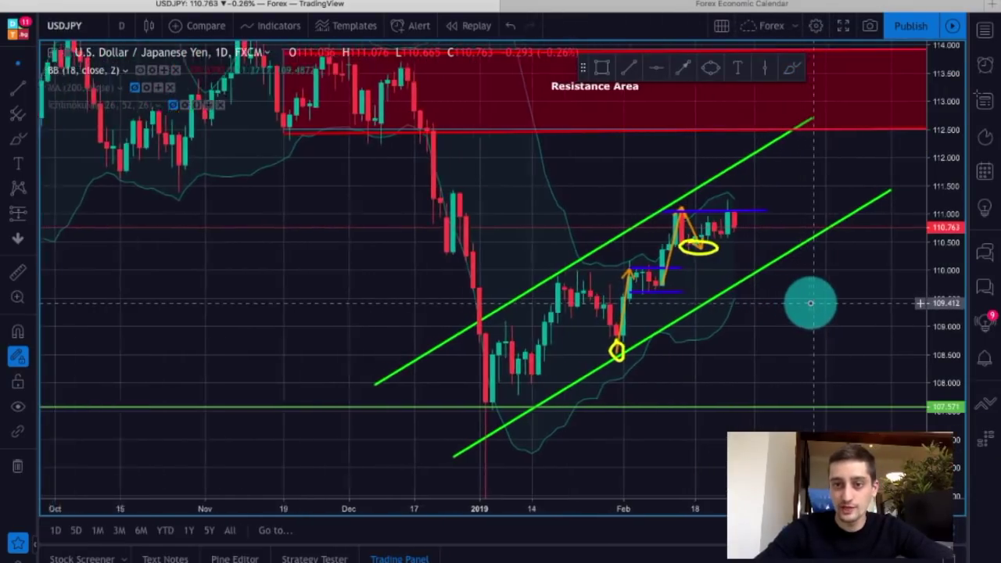
scroll(675, 373, "right", 5)
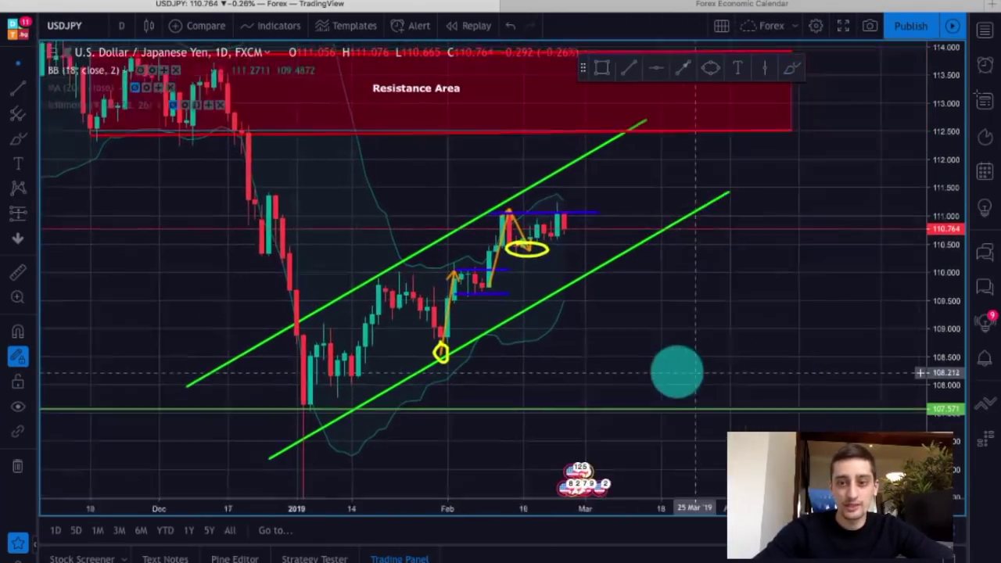
scroll(668, 365, "down", 2)
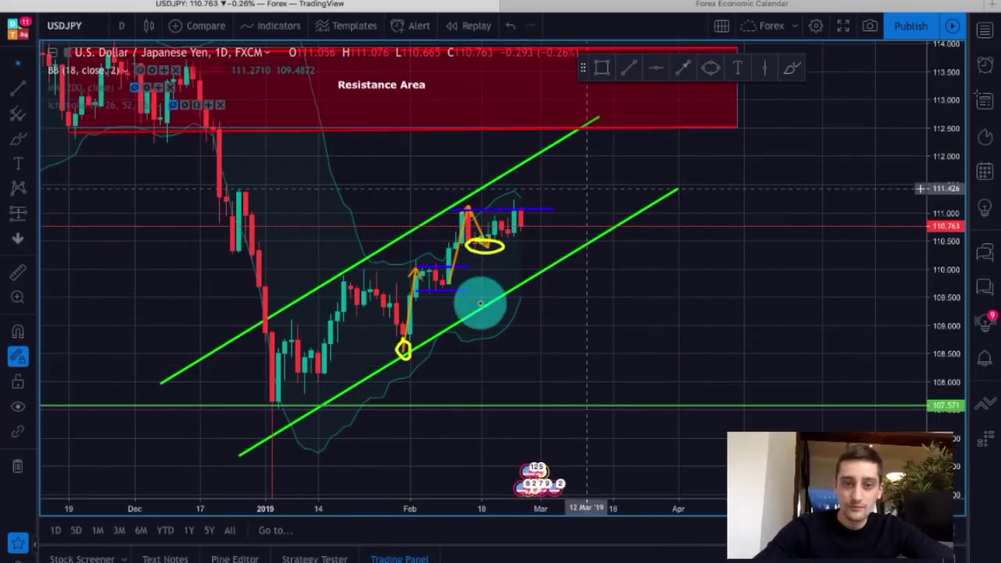
left_click(793, 72)
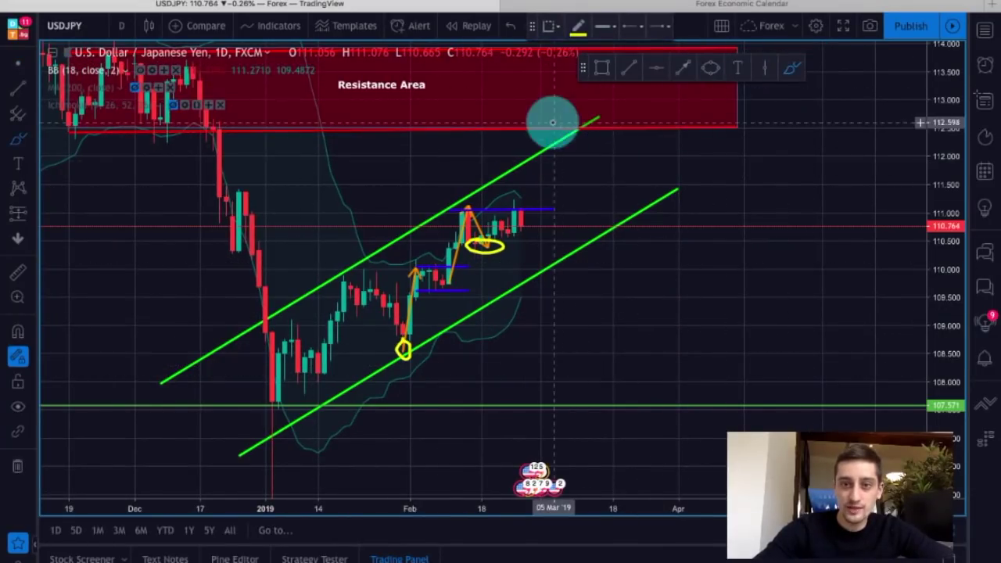
mouse_move(259, 393)
left_mouse_down()
mouse_move(357, 284)
mouse_move(408, 340)
mouse_move(405, 350)
mouse_move(474, 212)
mouse_move(488, 230)
mouse_move(570, 242)
left_mouse_up()
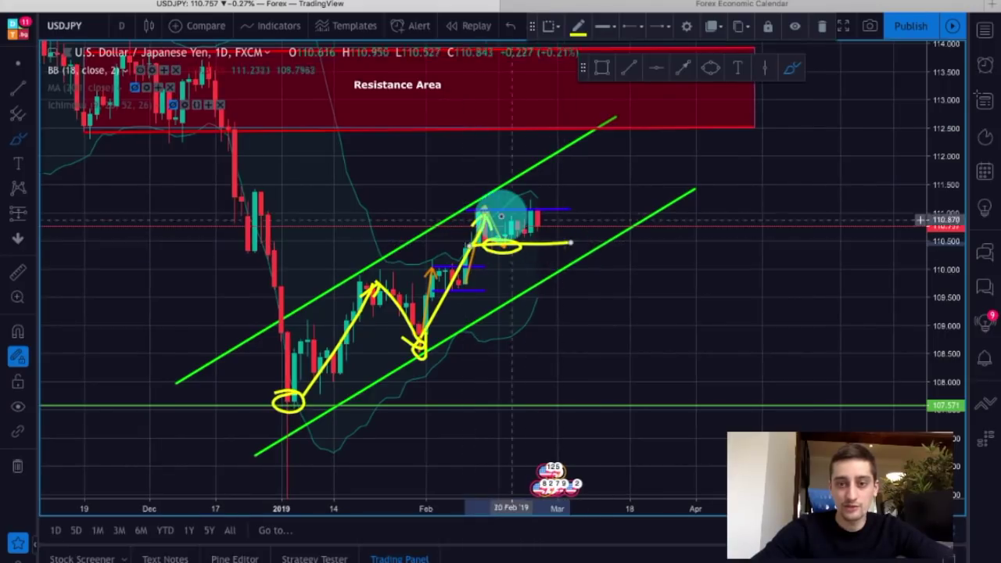
Draw a red arrow on USDJPY from 110.377, beside the latest candle, down to the channel's lower line
scroll(617, 206, "up", 2)
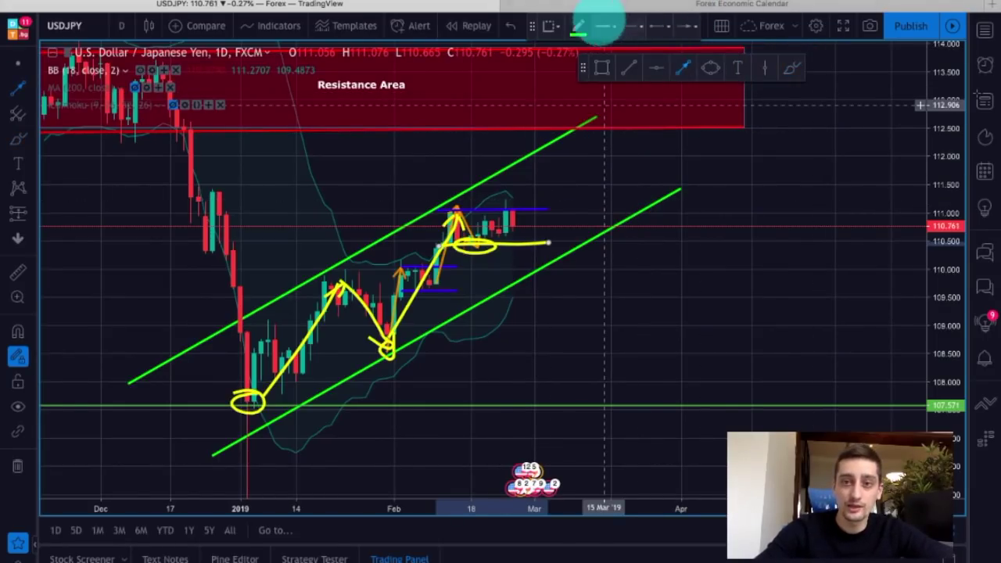
left_click(578, 27)
left_click(578, 59)
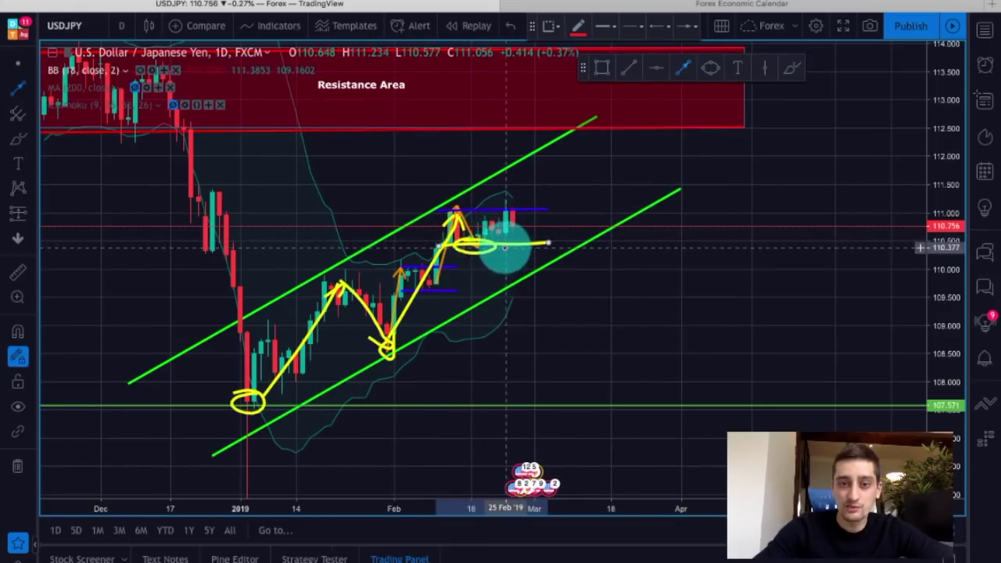
scroll(533, 271, "left", 1)
left_click(534, 271)
scroll(533, 270, "left", 1)
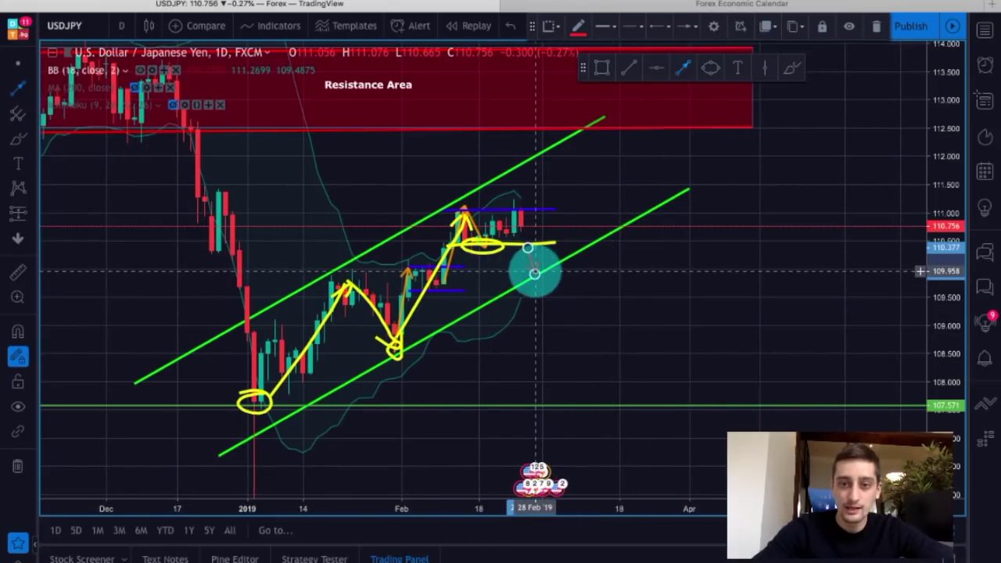
Draw a green arrow on USDJPY from 109.958 on the channel's lower line up to 112.388 below the Resistance Area
left_click(538, 270)
left_click(592, 135)
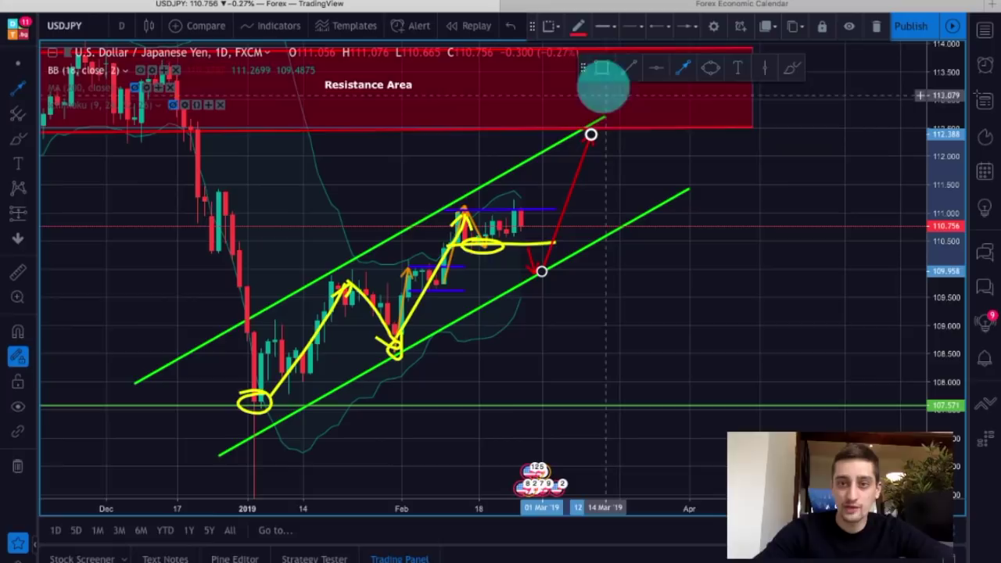
left_click(578, 25)
left_click(651, 106)
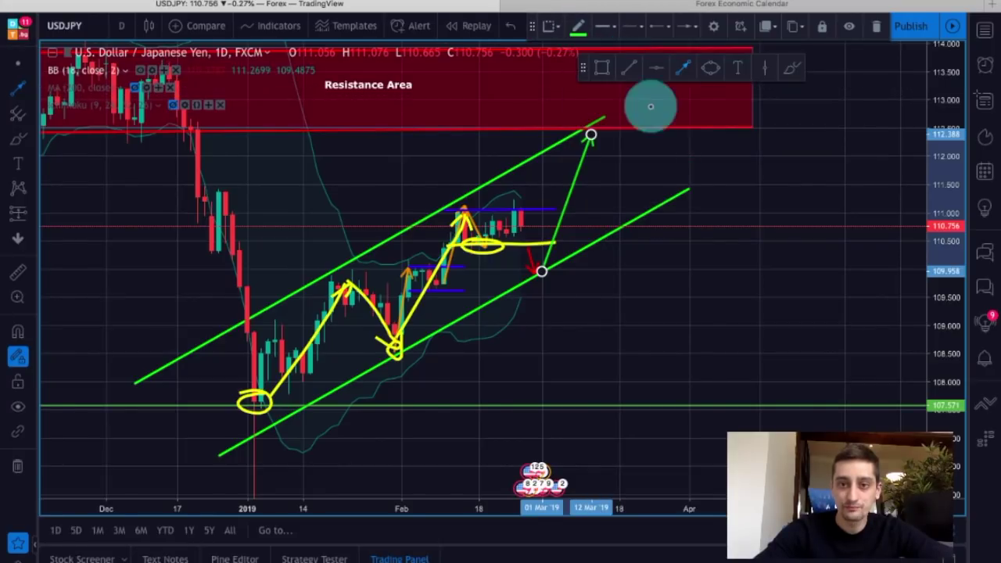
left_click(713, 153)
Switch USDJPY to the 4-hour interval and delete the yellow Brush arrow, circle and horizontal line around the mid-February swing
scroll(696, 170, "up", 2)
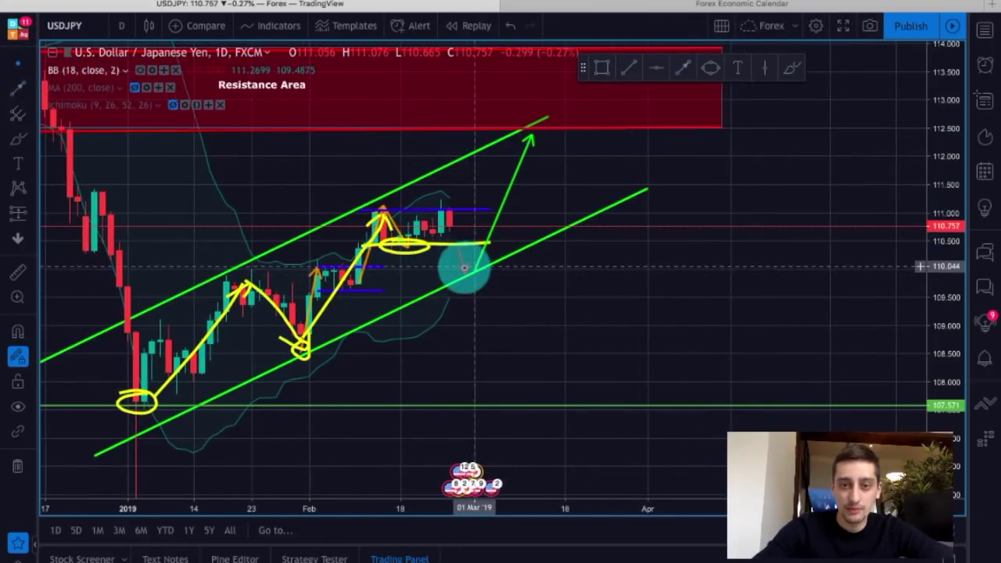
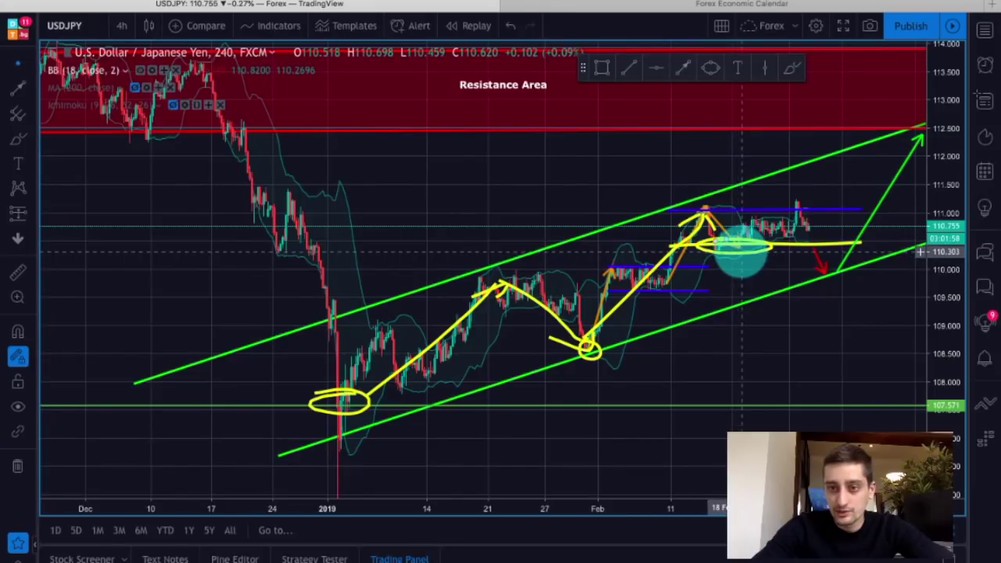
key("Delete")
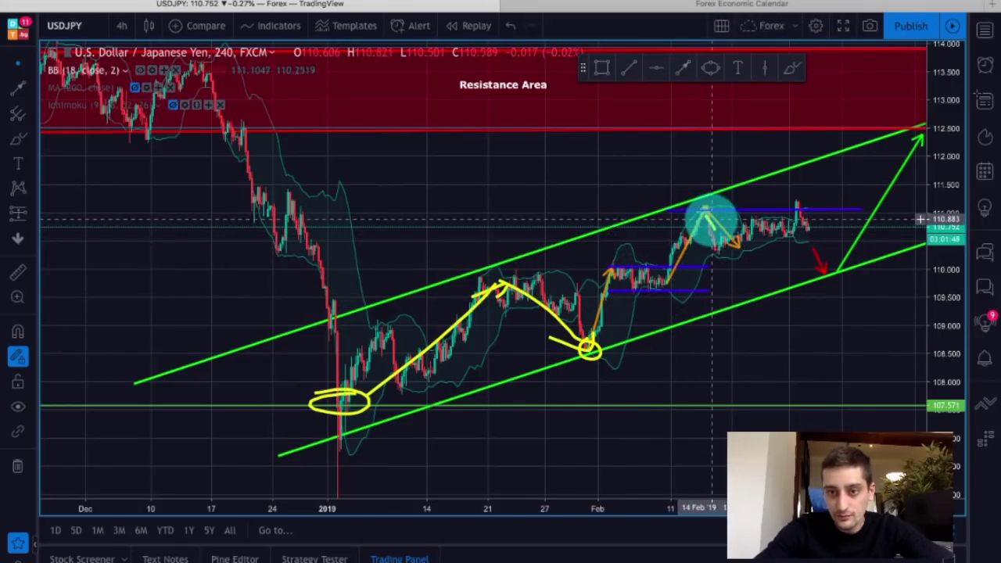
Examine the USDJPY 4-hour candles since early February against the blue levels and the channel's lower line
scroll(903, 346, "up", 5)
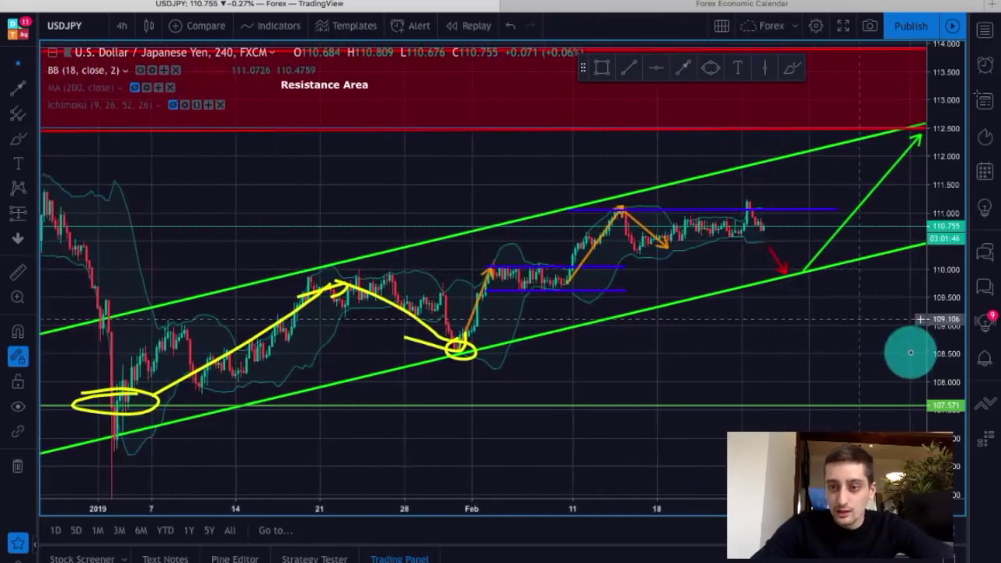
left_click_drag(936, 370, 942, 190)
scroll(819, 242, "up", 5)
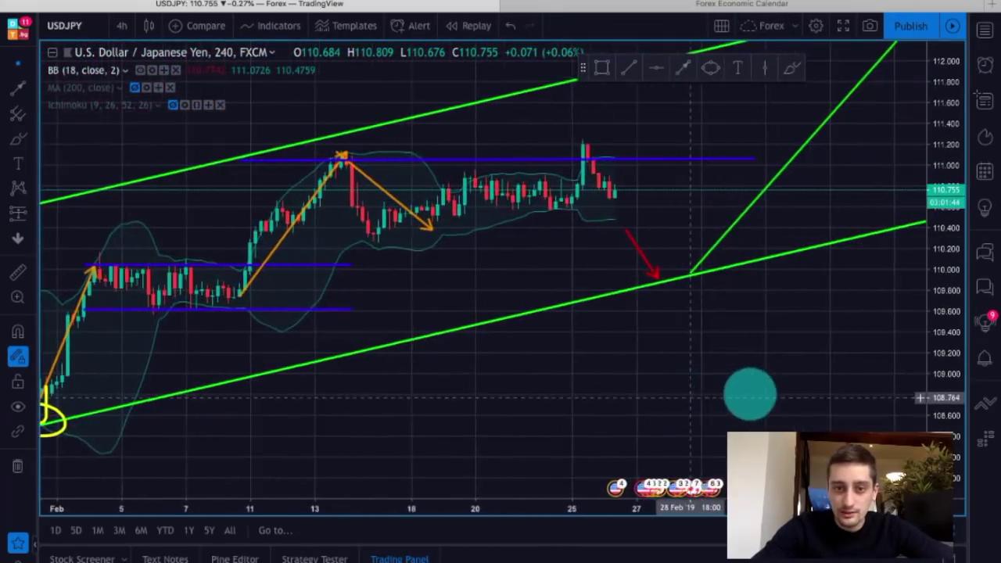
left_click_drag(751, 395, 793, 392)
scroll(793, 392, "down", 5)
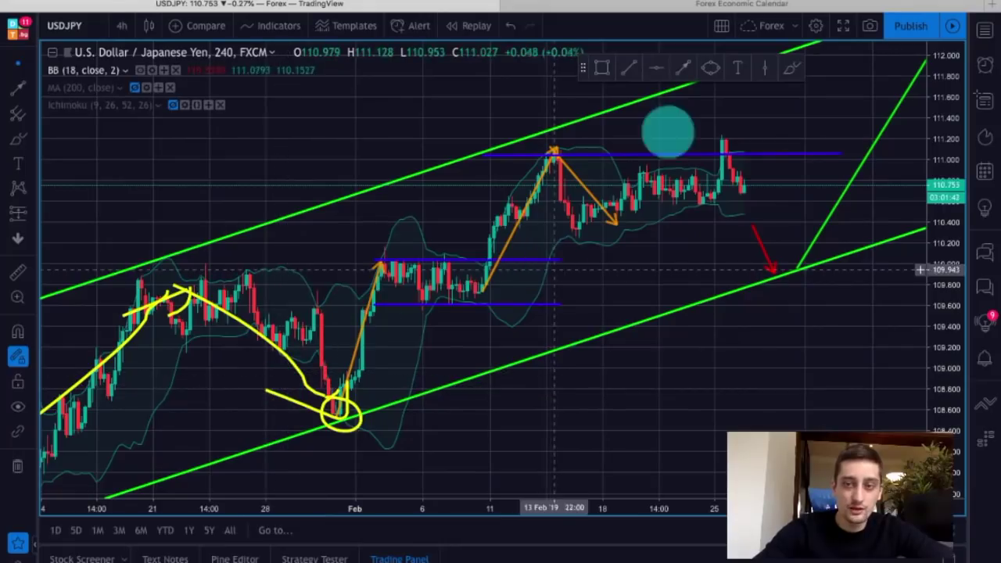
Set the Brush to blue and circle the 11 February rally near 110.26 and the 13 February peak near 111.2 on USDJPY
left_click(790, 68)
left_click(578, 26)
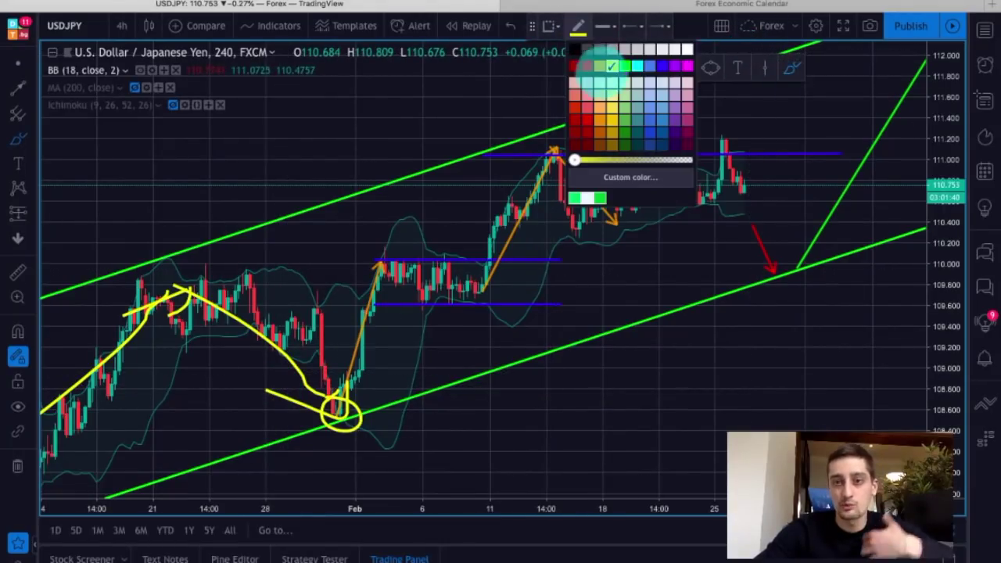
left_click(662, 63)
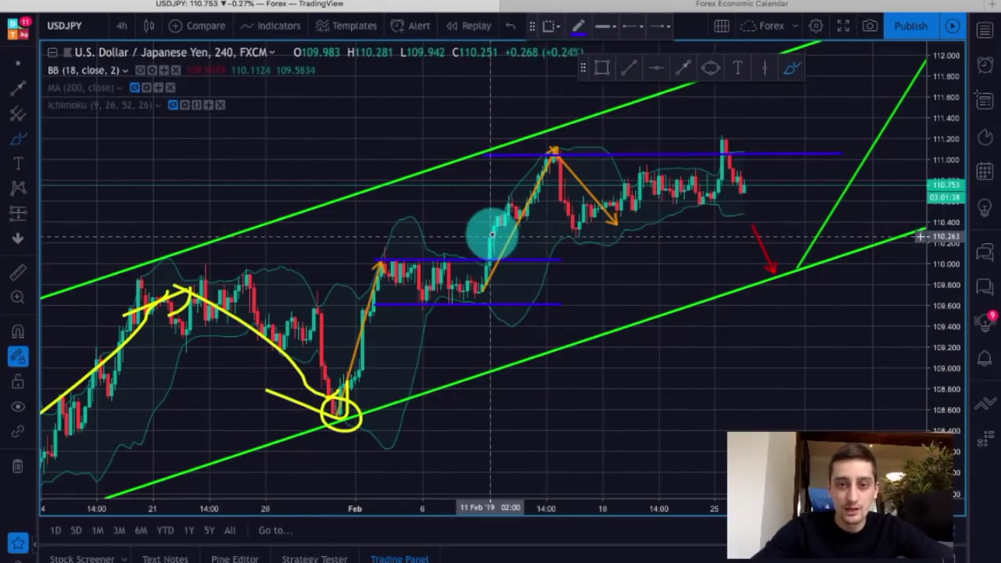
left_click_drag(491, 234, 472, 238)
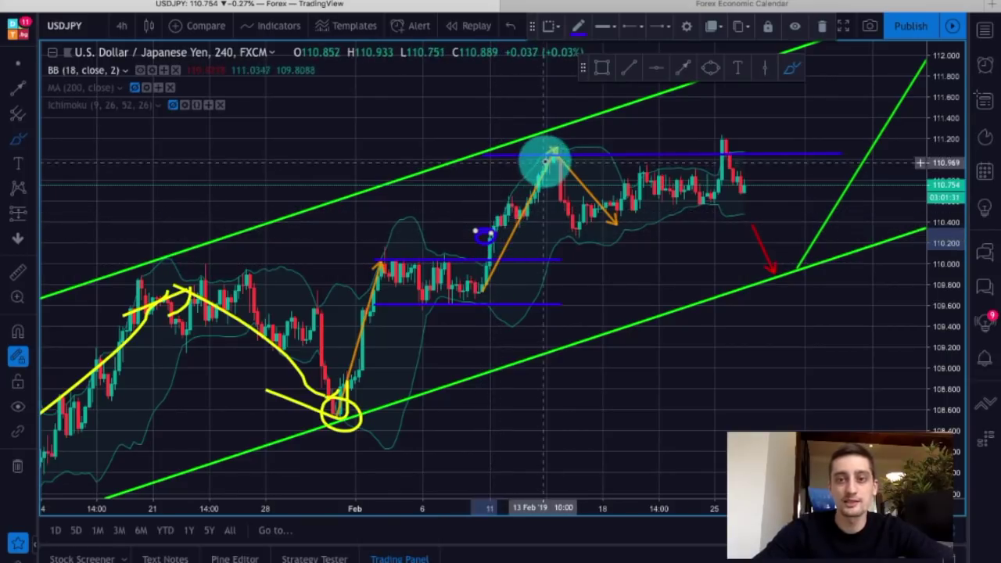
mouse_move(537, 144)
left_mouse_down()
mouse_move(576, 134)
mouse_move(532, 139)
left_mouse_up()
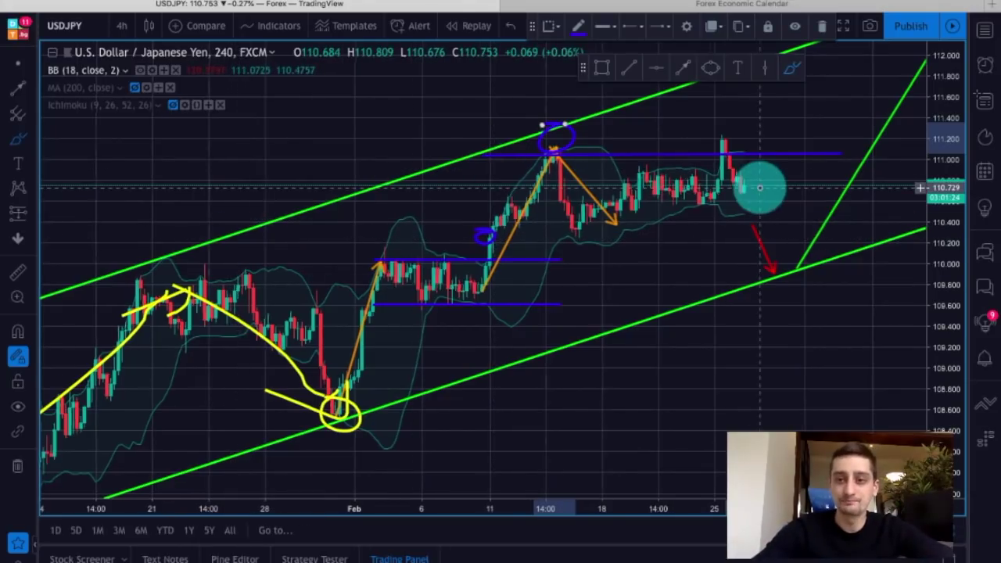
Draw a roughly horizontal blue Brush line at about 110.28 from the low after the mid-February peak to beyond the latest candle
scroll(758, 188, "up", 1)
left_click_drag(551, 235, 771, 232)
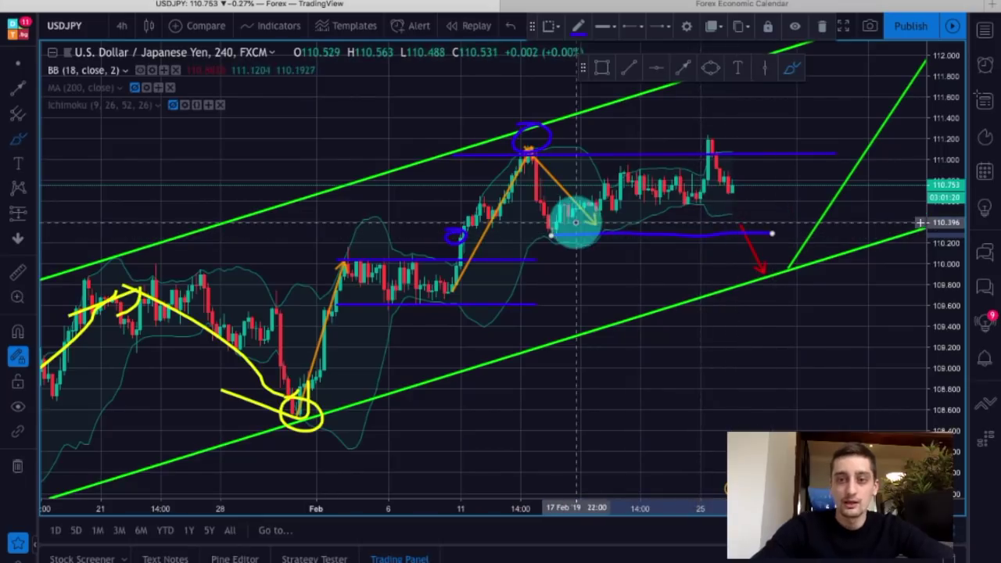
scroll(575, 223, "up", 1)
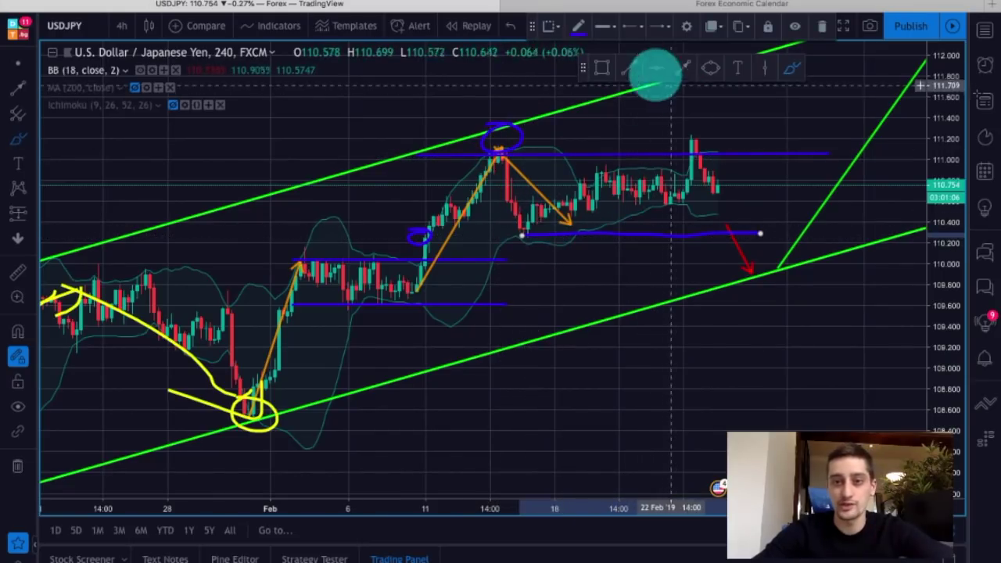
Lower the blue horizontal line above the late-February range to about 110.89 and place a copy along the range's lows at about 110.56
scroll(688, 128, "up", 2)
scroll(948, 283, "up", 3)
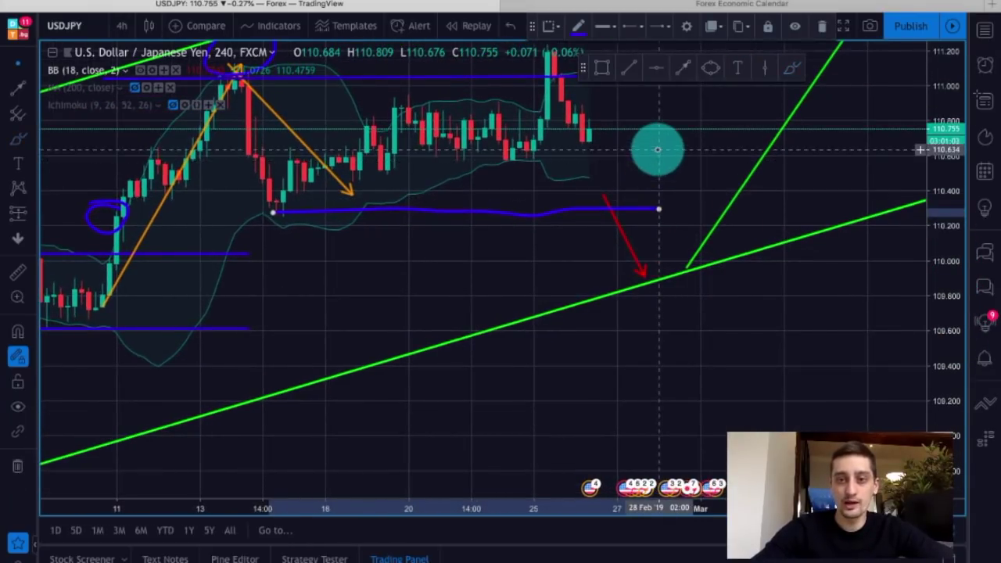
left_click_drag(654, 149, 677, 339)
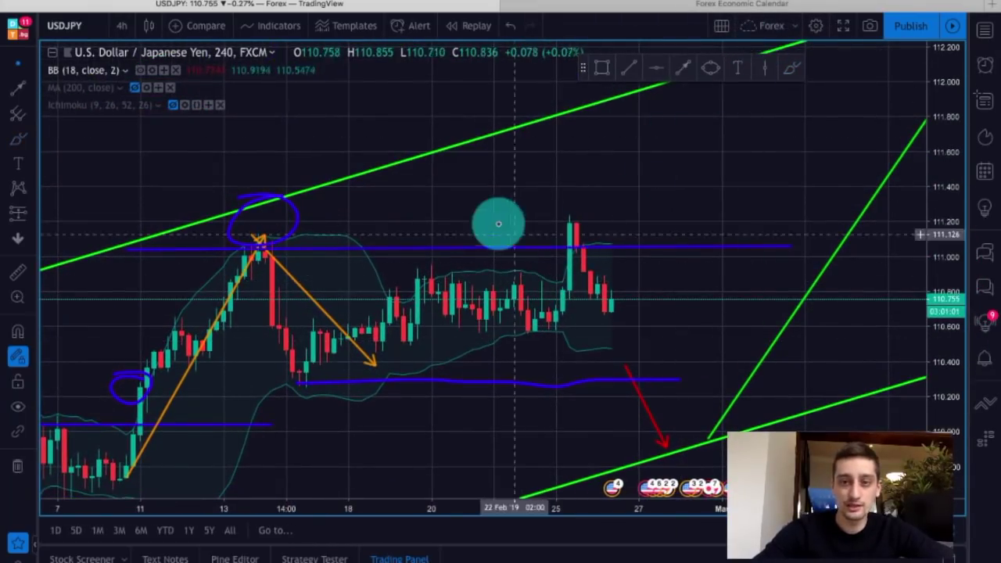
left_click_drag(476, 248, 536, 275)
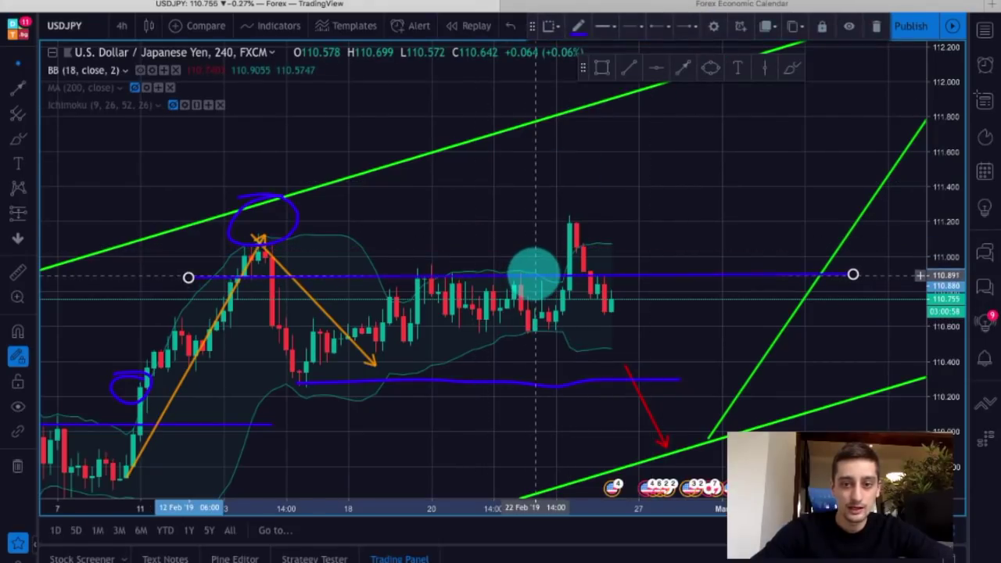
left_click_drag(522, 244, 557, 324)
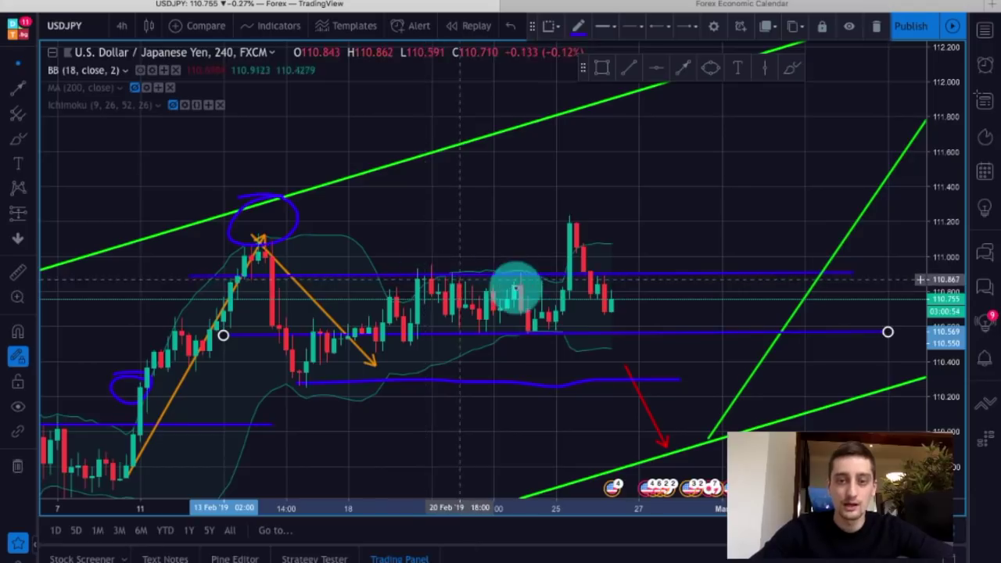
left_click_drag(737, 212, 653, 191)
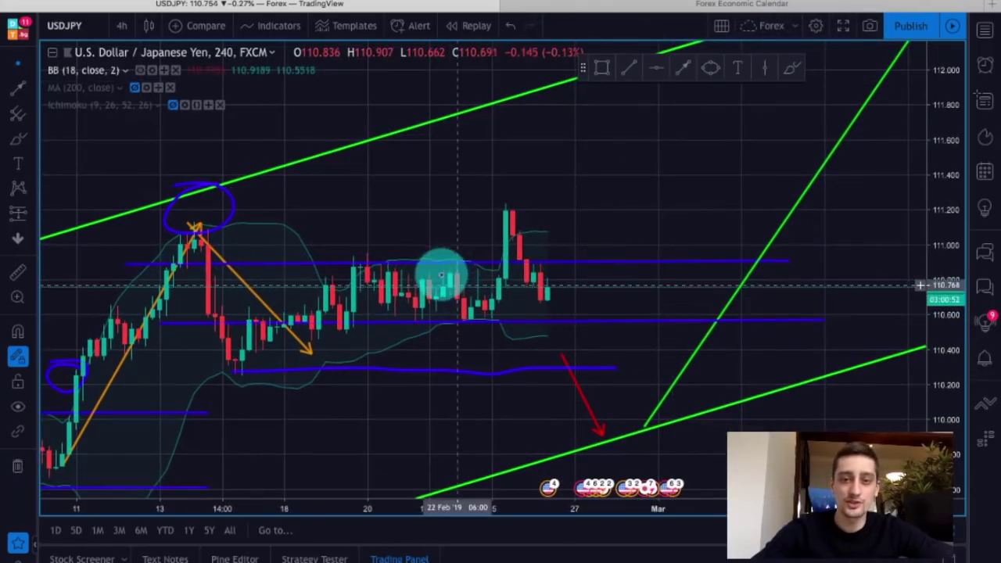
left_click(438, 259)
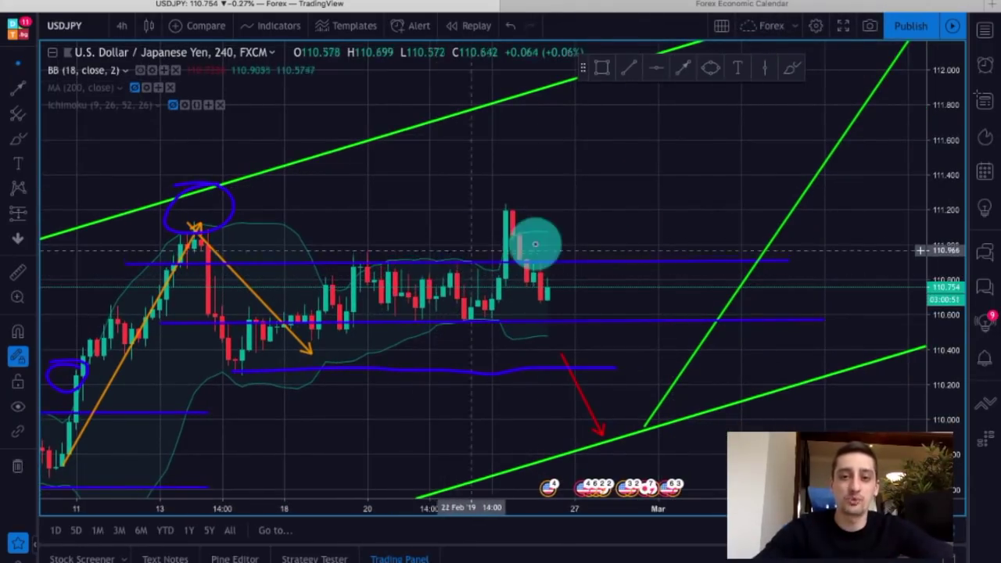
Draw a green arrow from 111.240 on 20 February down to 110.950 at the 25 February breakout, and dismiss the browser's energy notice
left_click_drag(688, 195, 675, 184)
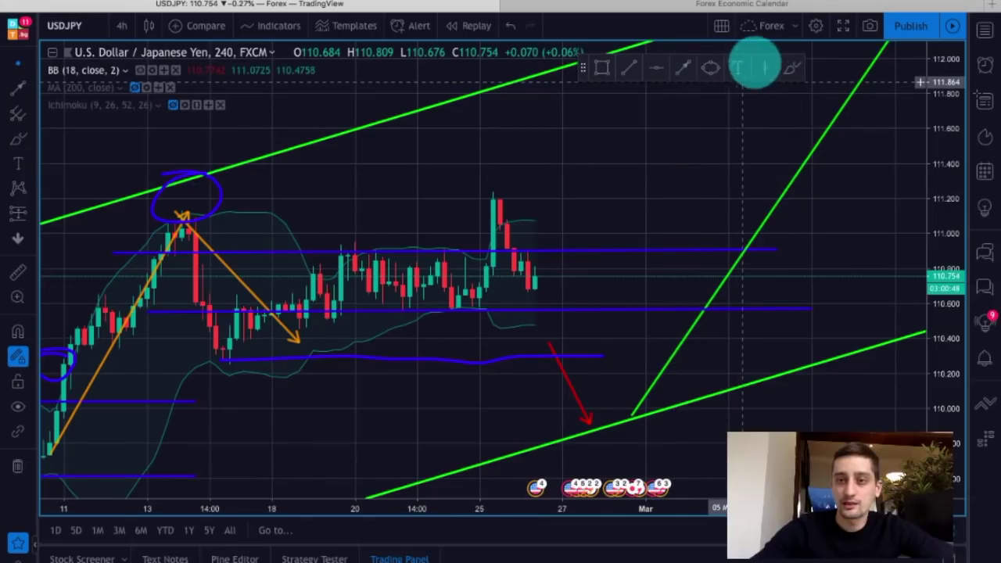
left_click(682, 67)
left_click(389, 192)
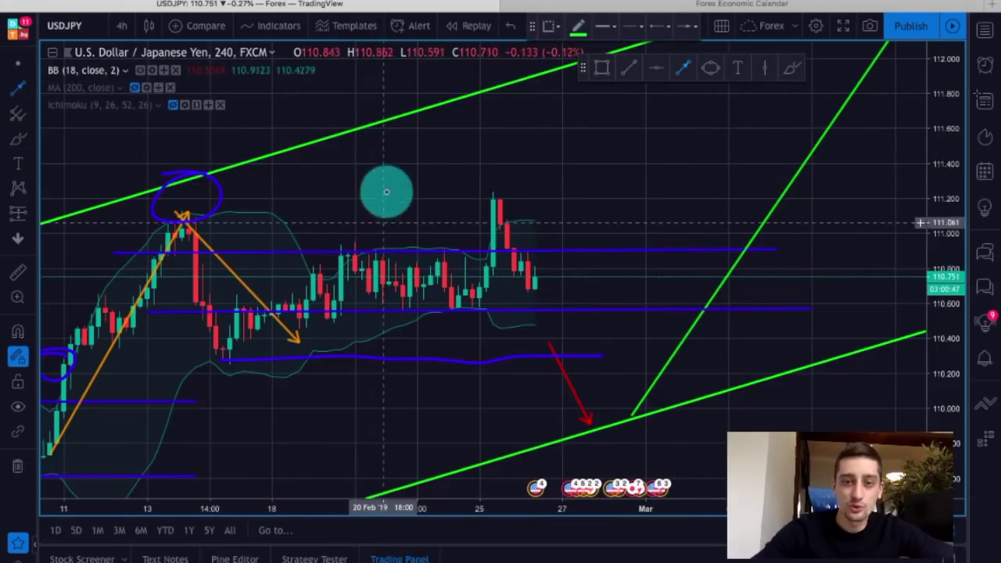
left_click(486, 241)
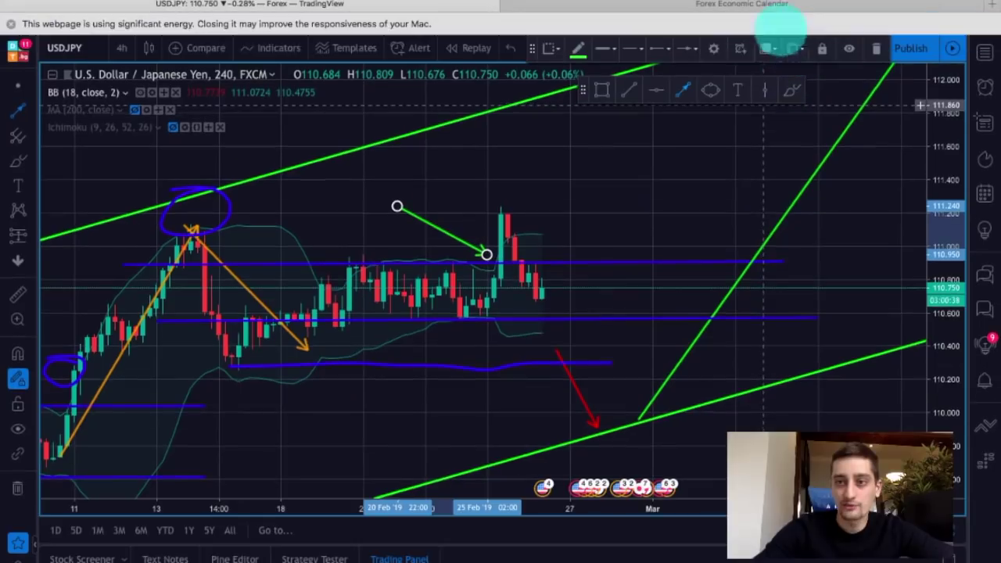
left_click(11, 24)
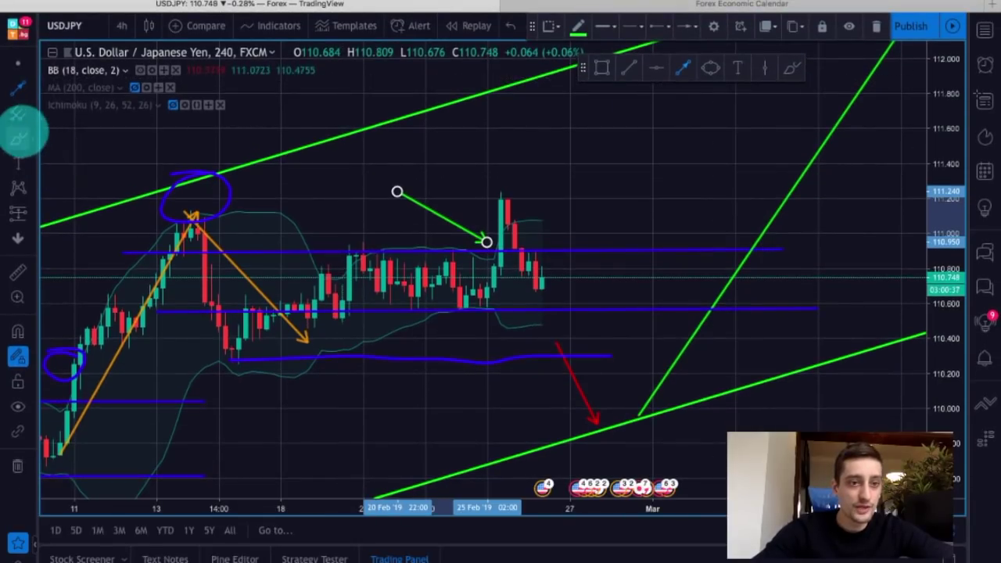
Circle the channel's lower line with the Brush where the red arrow ends, near 109.95, and color the circle yellow
mouse_move(640, 409)
left_mouse_down()
mouse_move(610, 409)
mouse_move(648, 425)
mouse_move(613, 409)
left_mouse_up()
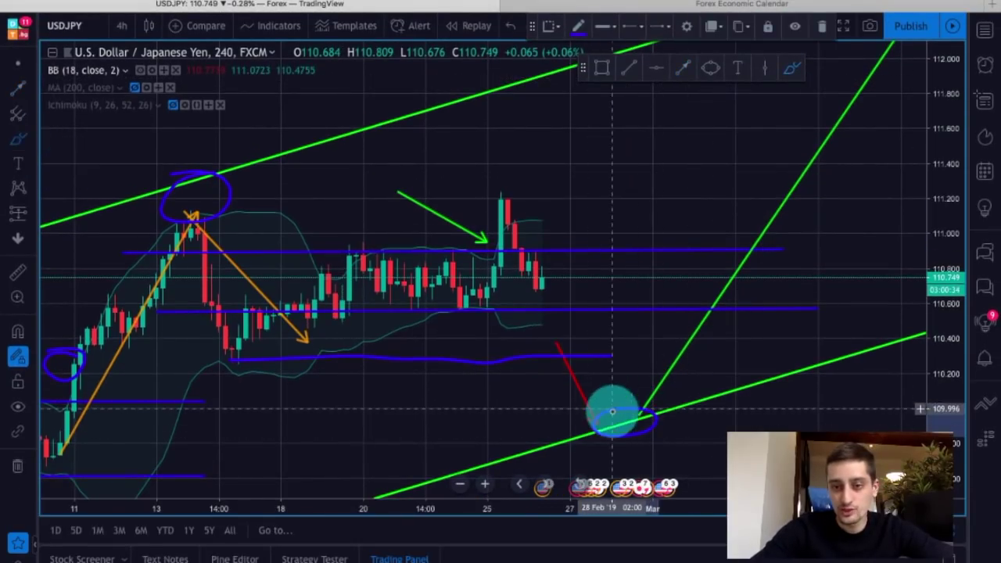
left_click(578, 26)
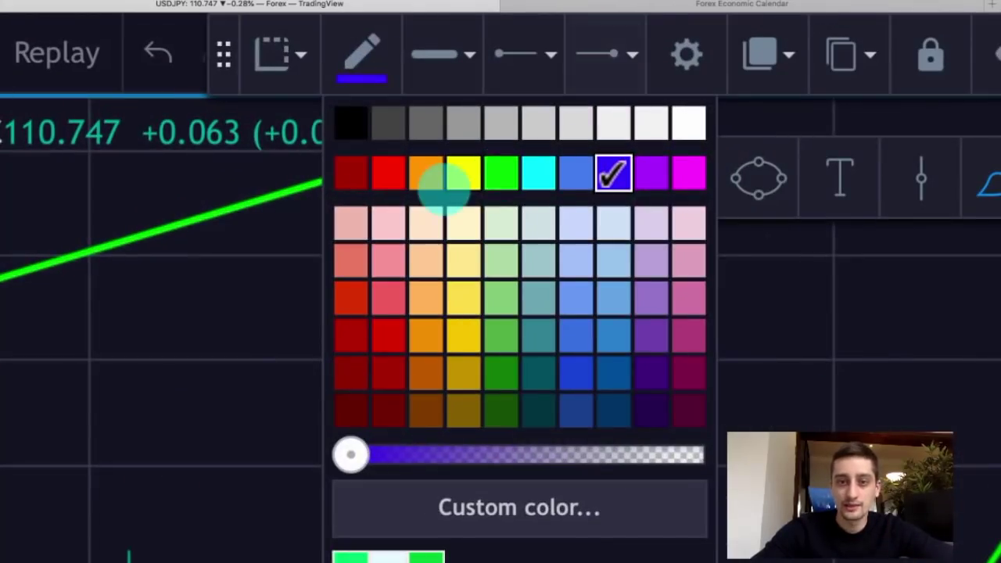
left_click(612, 66)
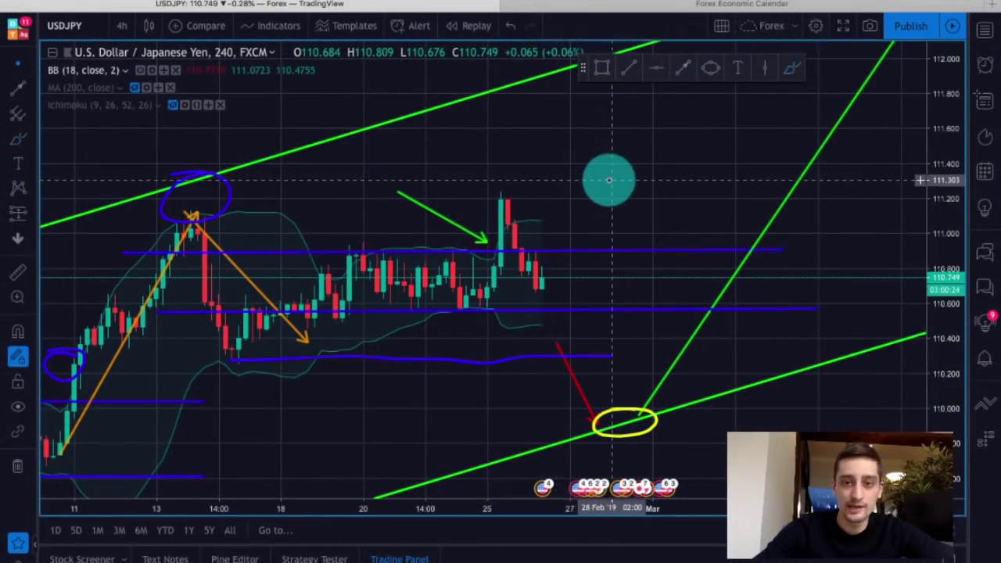
Circle the 25 February peak near 111.2 with a yellow Brush and mark the mid-February peak with a short horizontal stroke at about 111.02
scroll(607, 174, "up", 1)
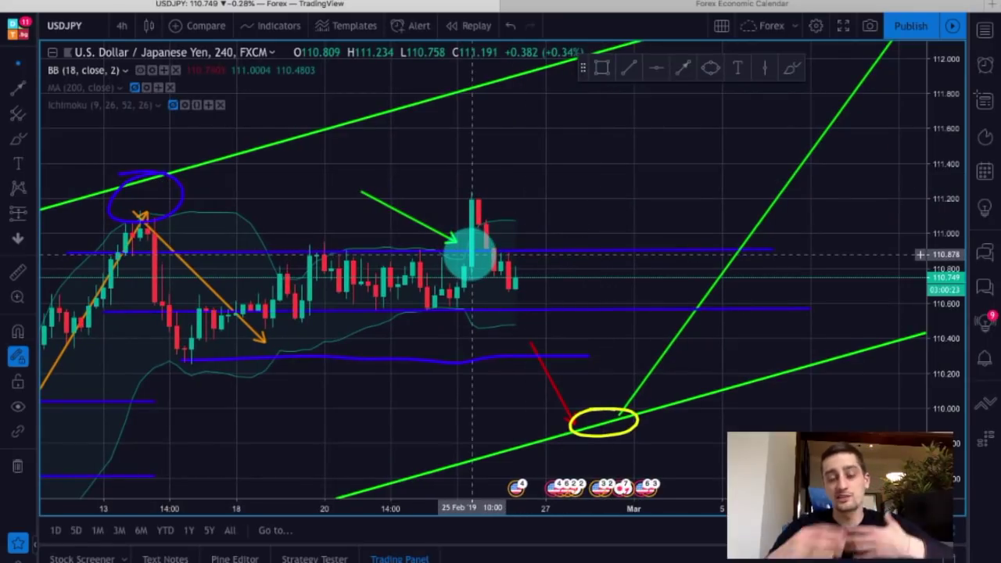
left_click(400, 252)
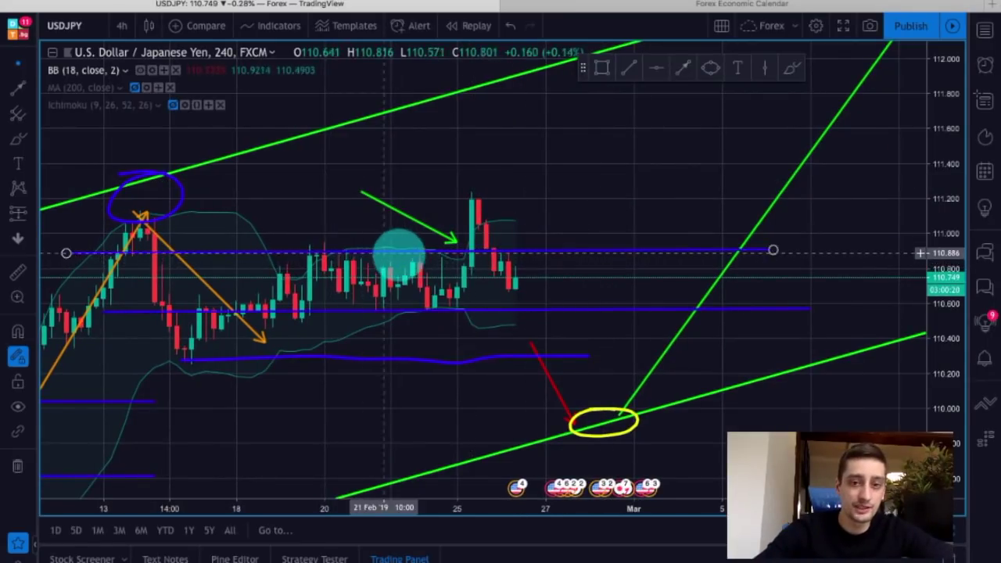
left_click_drag(625, 201, 717, 181)
scroll(717, 181, "down", 1)
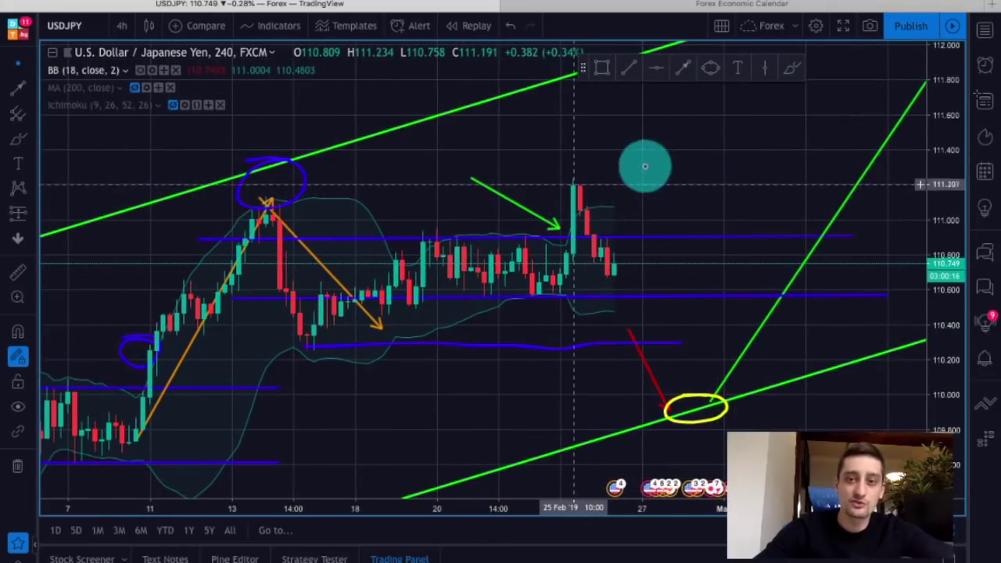
left_click(788, 68)
left_click_drag(577, 175, 560, 192)
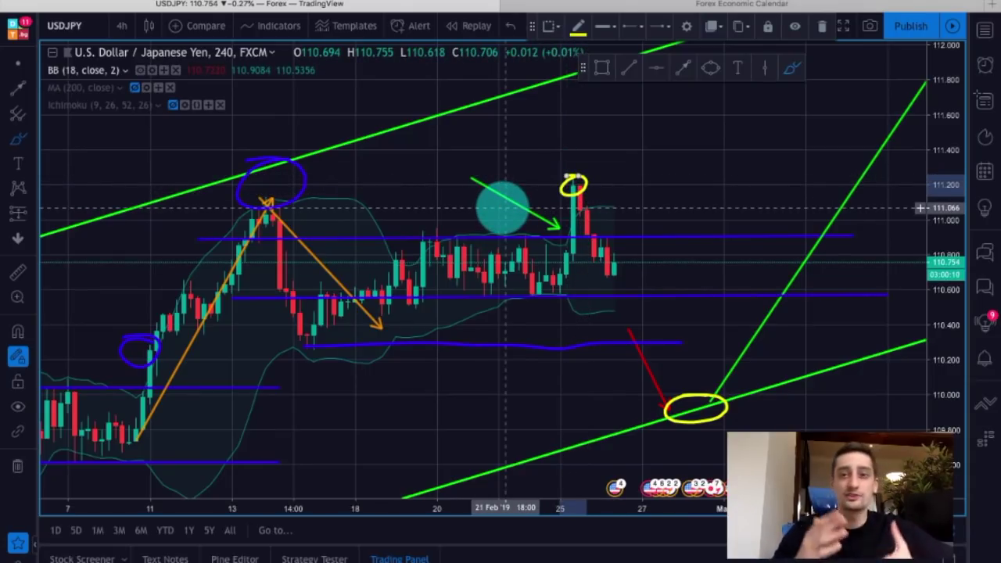
left_click_drag(581, 180, 574, 187)
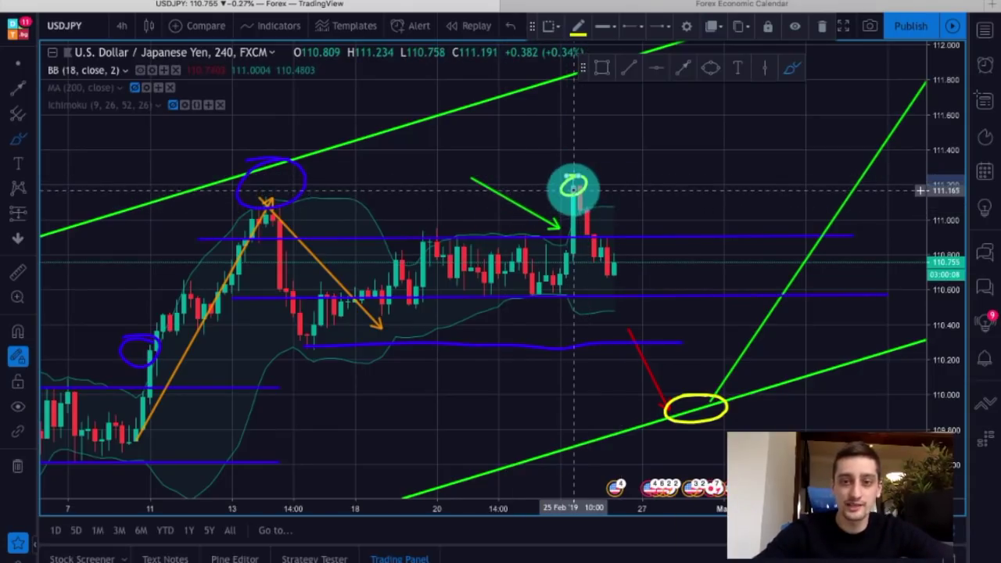
left_click_drag(251, 216, 304, 217)
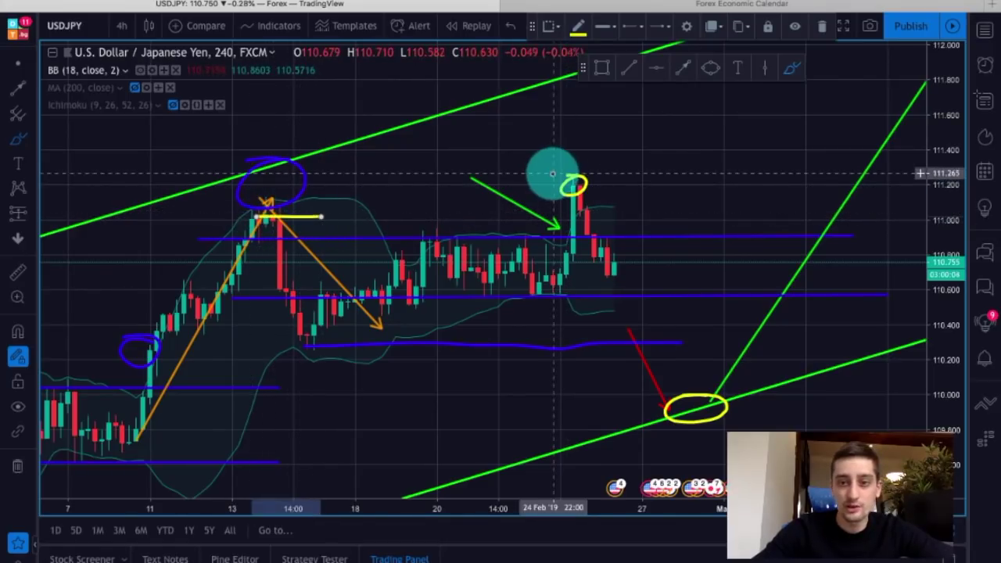
Switch USDJPY to the 30-minute interval and show the candles from 20 to 26 February
scroll(625, 200, "up", 2)
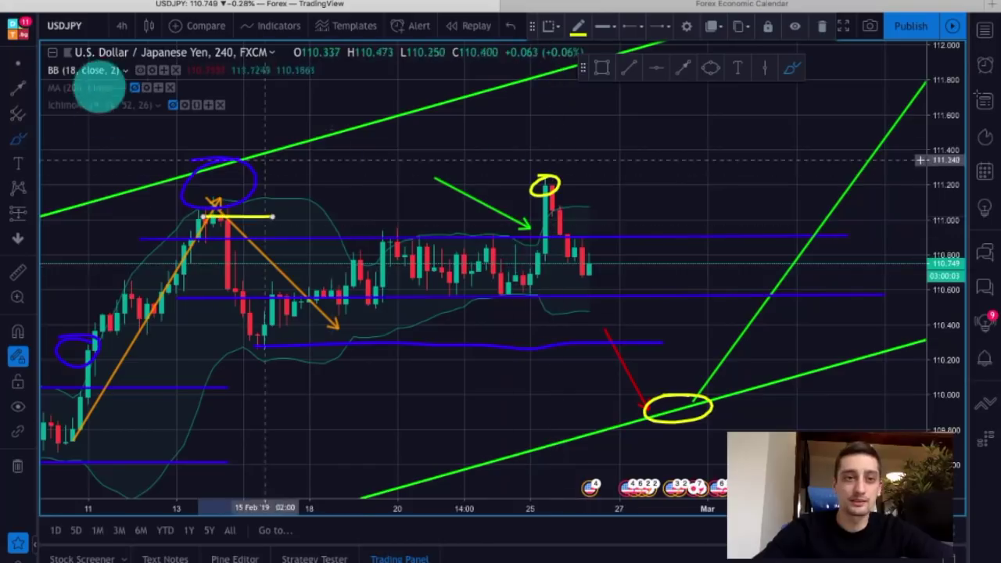
left_click(121, 25)
left_click(142, 144)
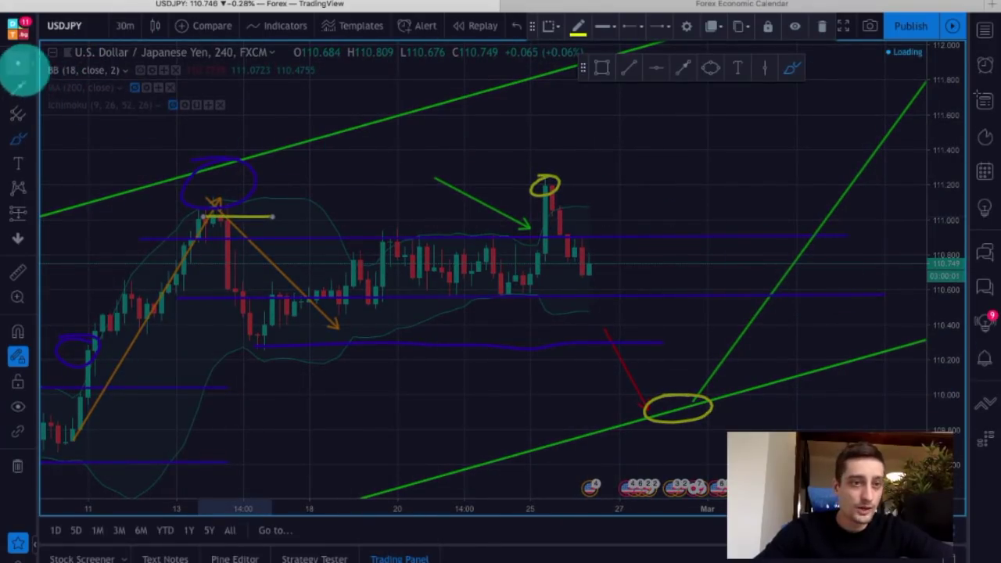
scroll(805, 300, "down", 8)
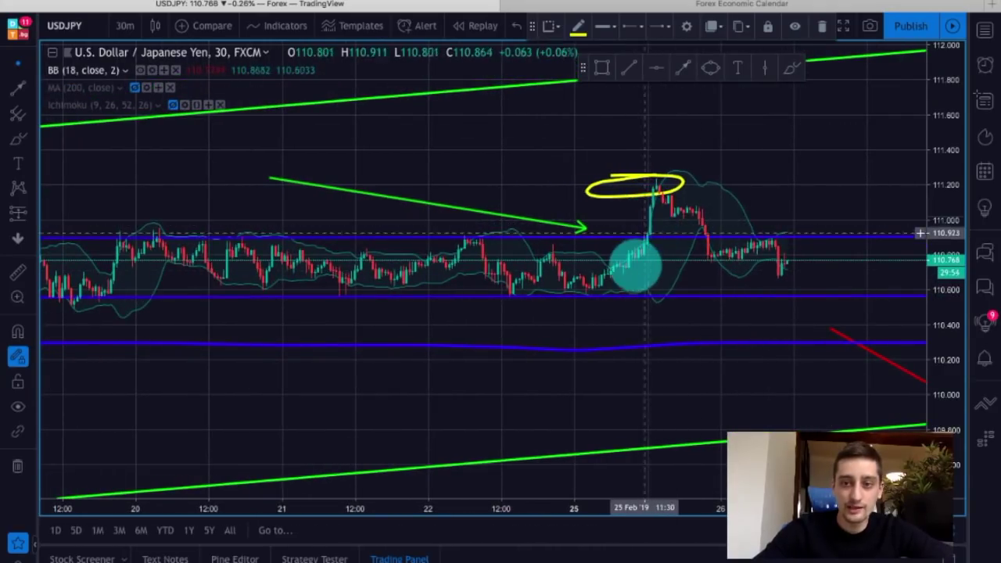
Draw two short horizontal yellow Brush lines at about 110.71 and 110.58 around the 25 February consolidation before the rally
left_click(791, 68)
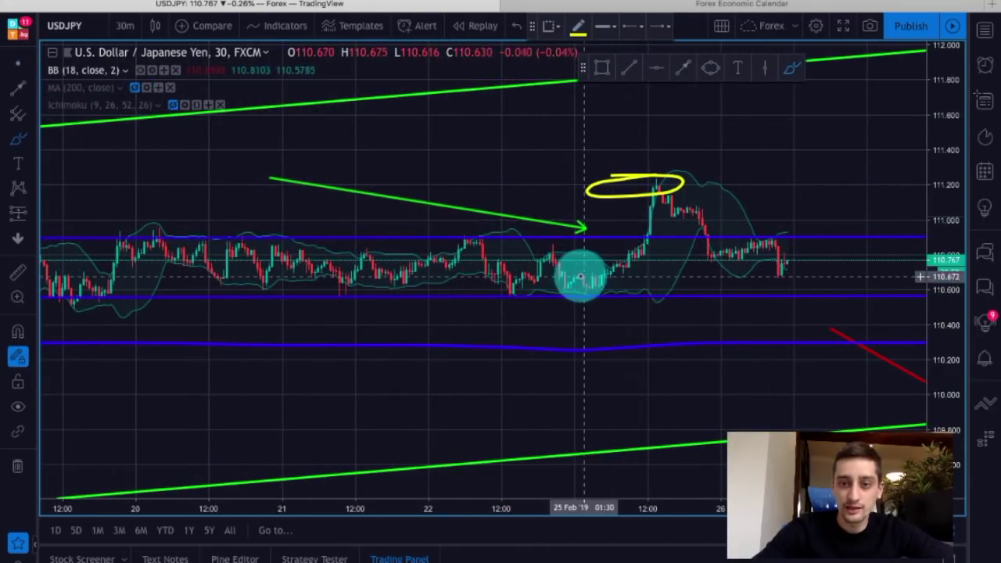
left_click_drag(580, 270, 648, 270)
left_click_drag(582, 293, 643, 293)
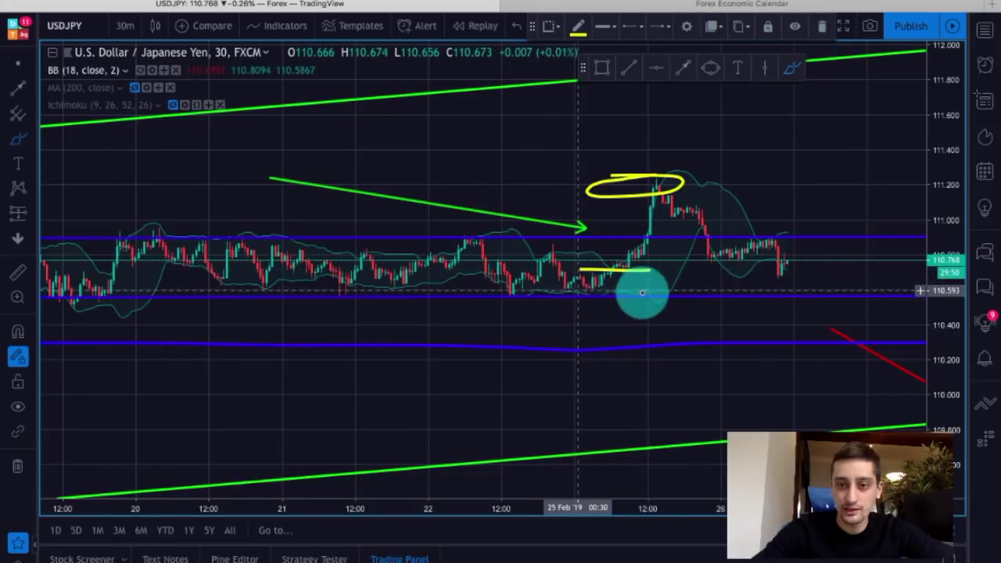
scroll(672, 216, "up", 2)
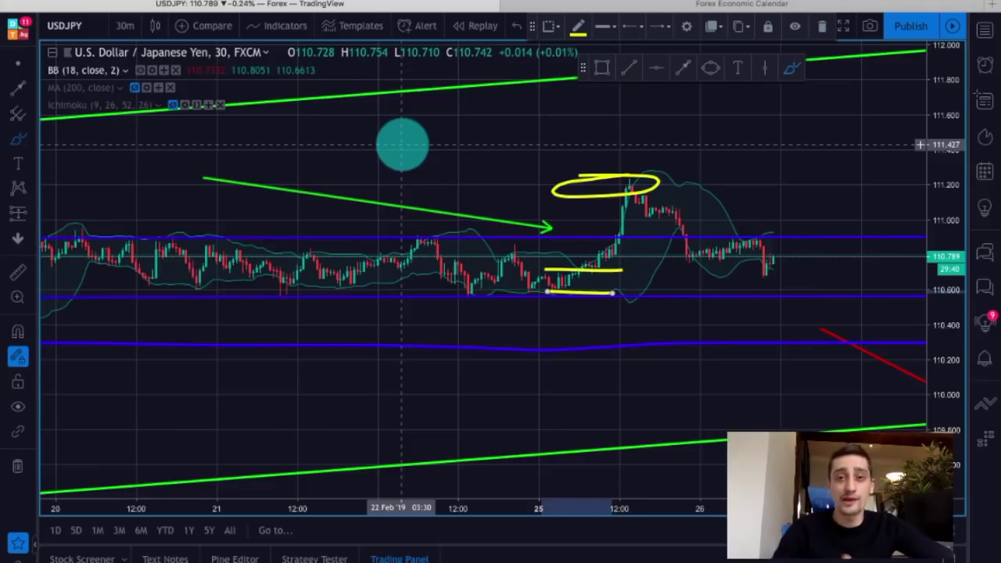
Return USDJPY to the 4-hour interval and bring the February candles and projected arrows back into view
left_click(124, 26)
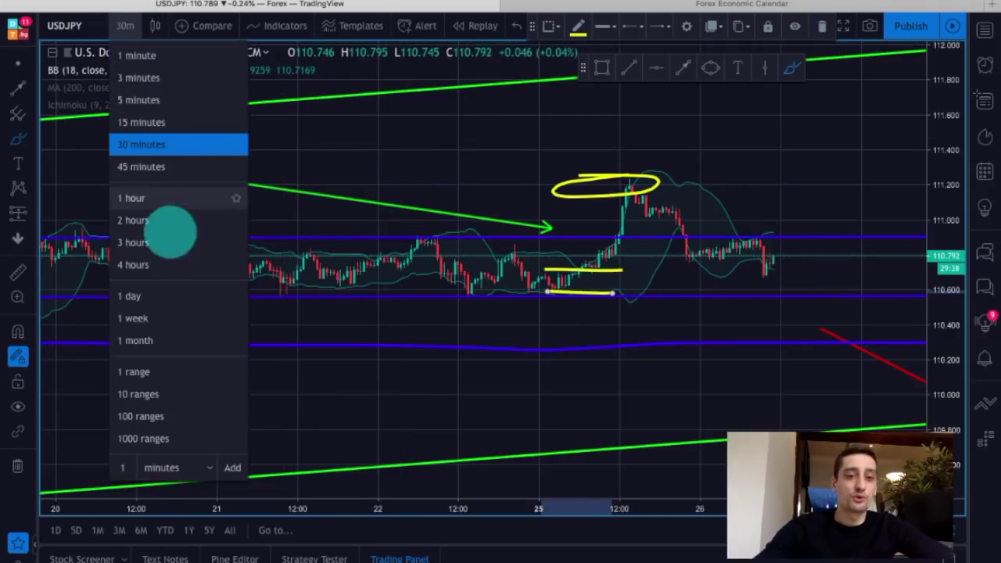
left_click(152, 265)
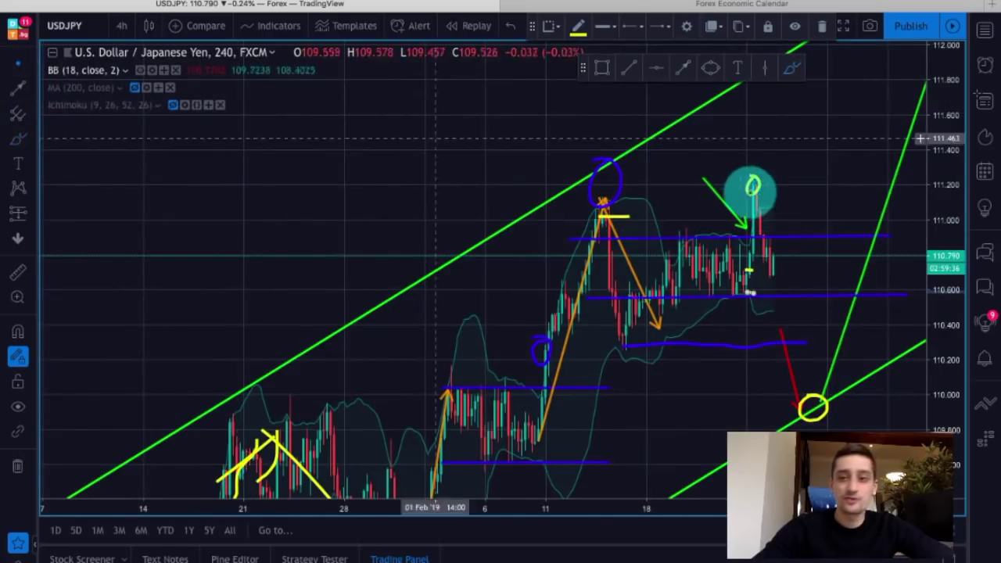
scroll(752, 193, "right", 5)
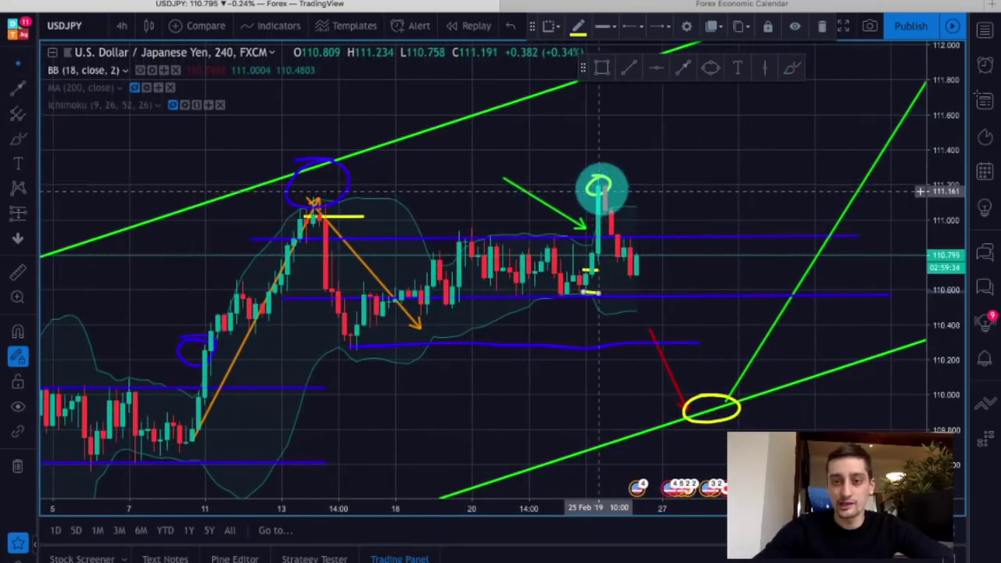
scroll(791, 183, "right", 2)
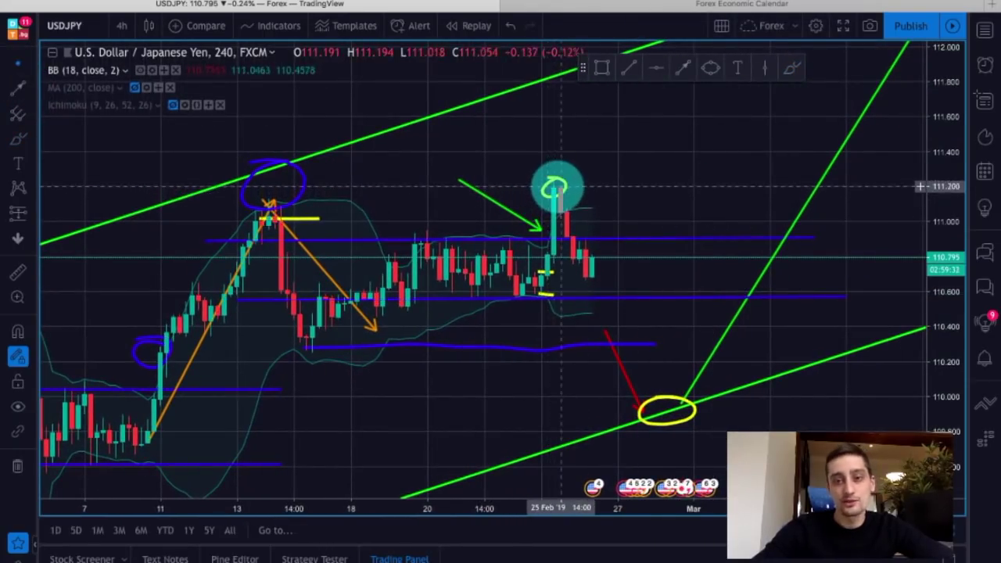
Draw a yellow Brush arrow rising from the latest candle at about 110.7 to about 111.0
scroll(659, 211, "left", 3)
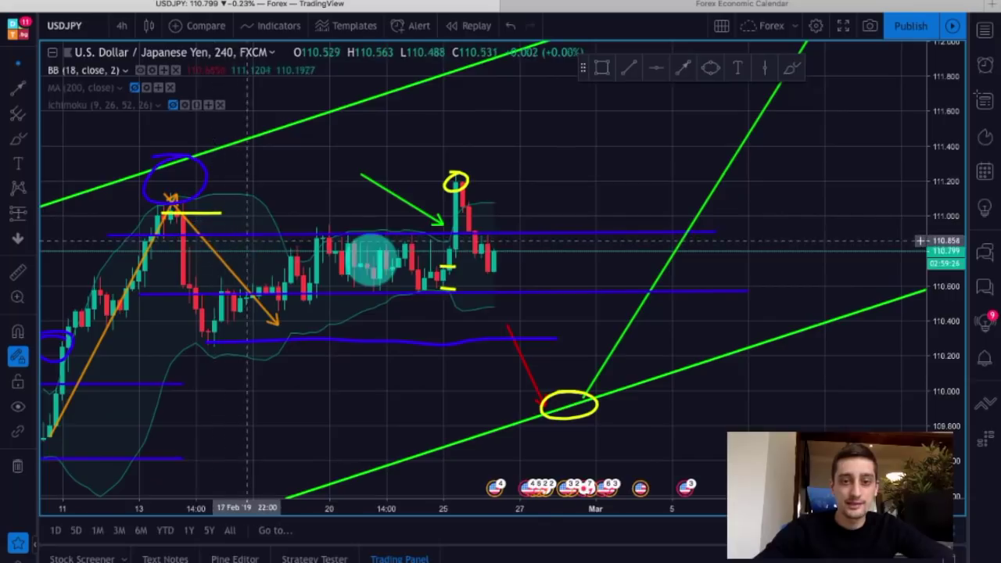
left_click_drag(588, 271, 521, 266)
scroll(521, 266, "down", 4)
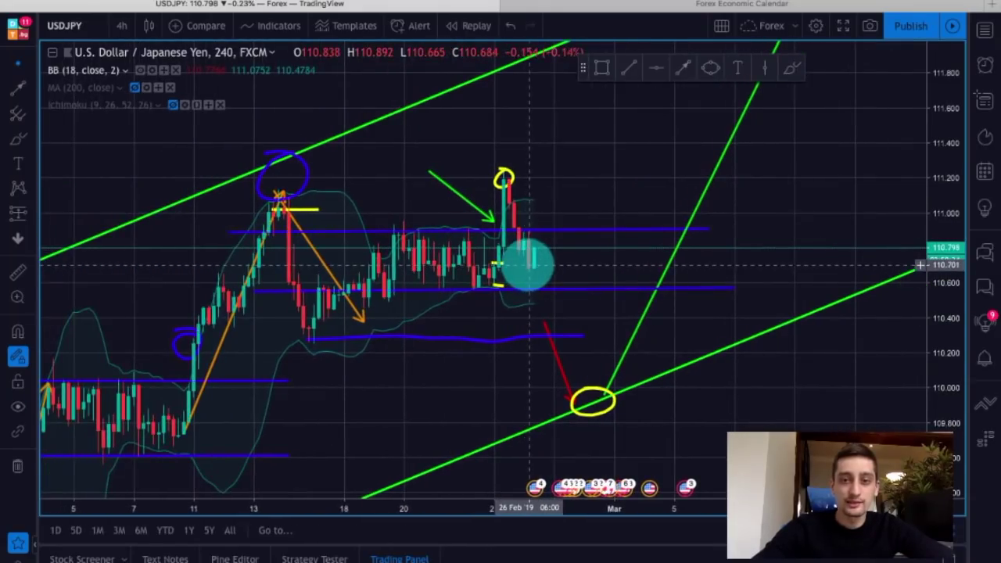
left_click(792, 68)
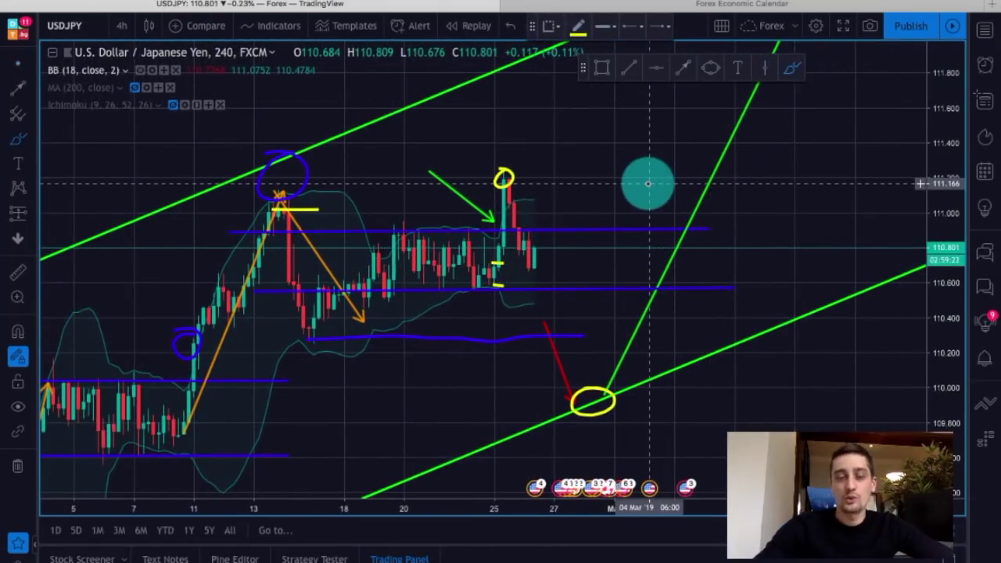
left_click_drag(535, 267, 560, 209)
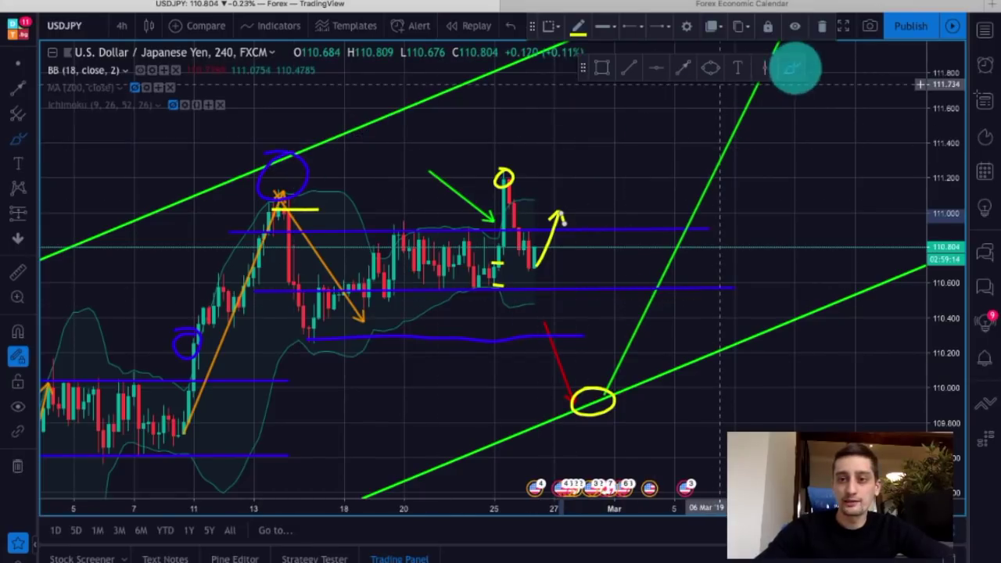
key("Escape")
Outline the support zone around the 110.6 level in red Brush, from about 20 February to early March
left_click(793, 72)
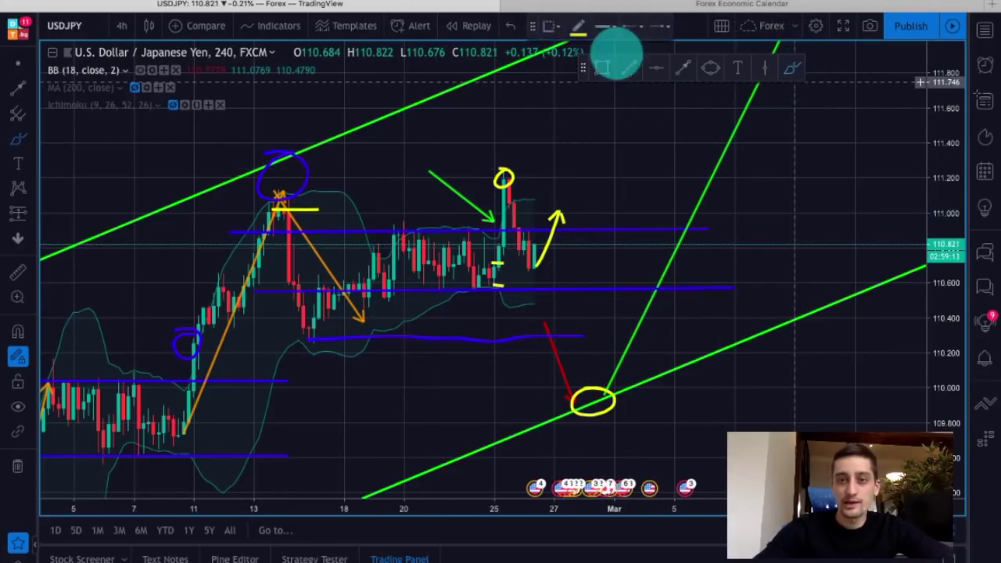
left_click(579, 29)
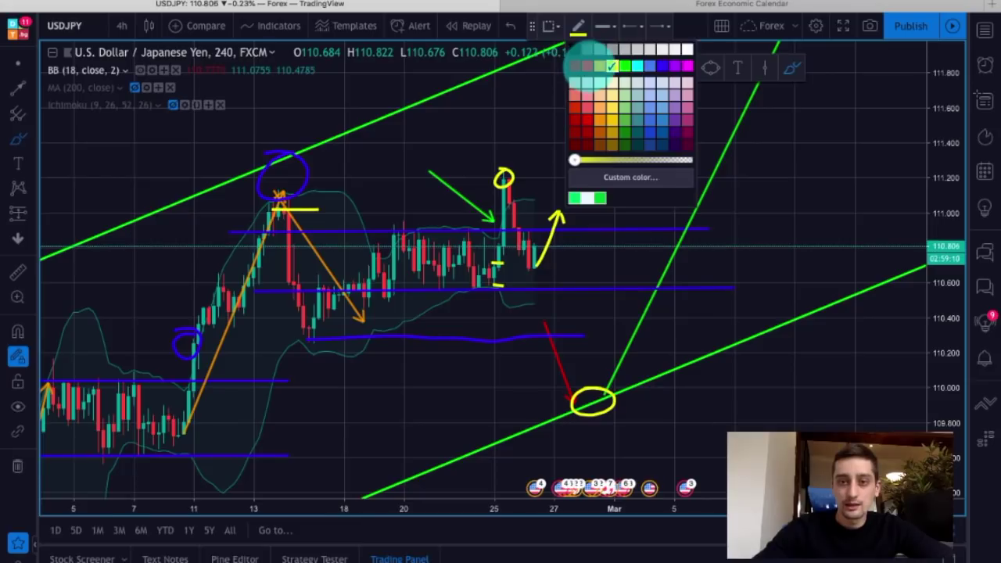
left_click(577, 65)
mouse_move(413, 289)
left_mouse_down()
mouse_move(464, 298)
mouse_move(648, 286)
mouse_move(594, 271)
mouse_move(423, 278)
left_mouse_up()
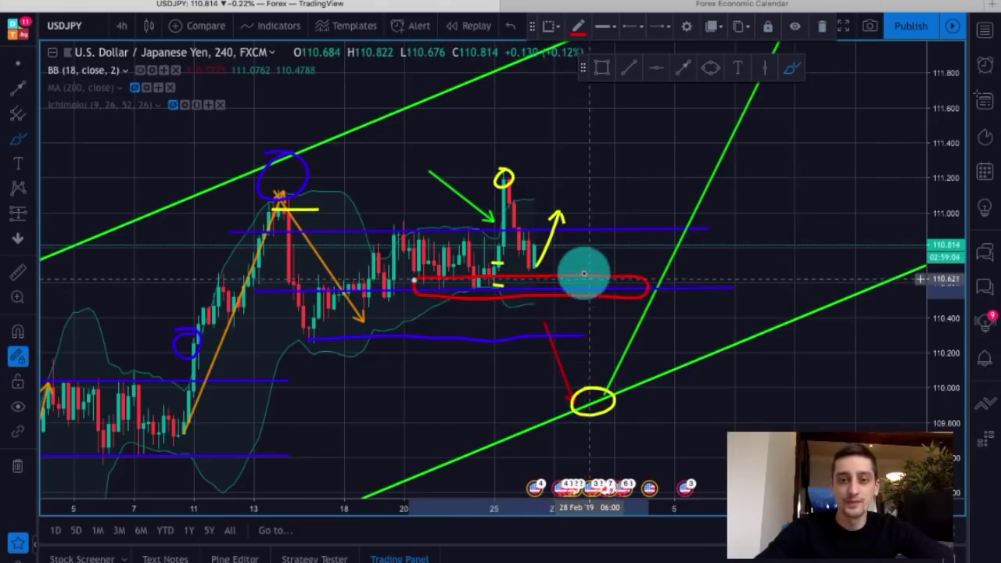
scroll(486, 219, "down", 2)
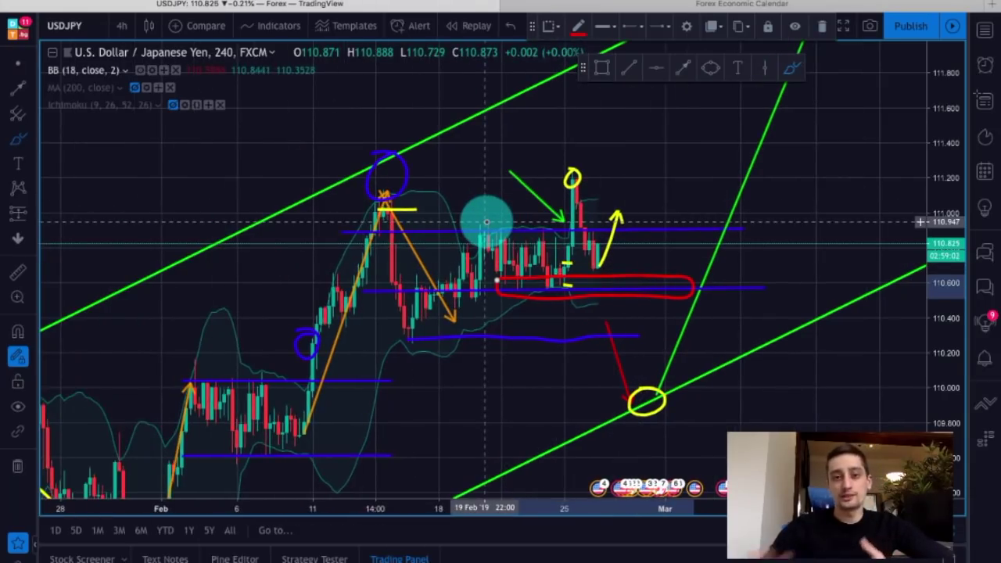
left_click(17, 63)
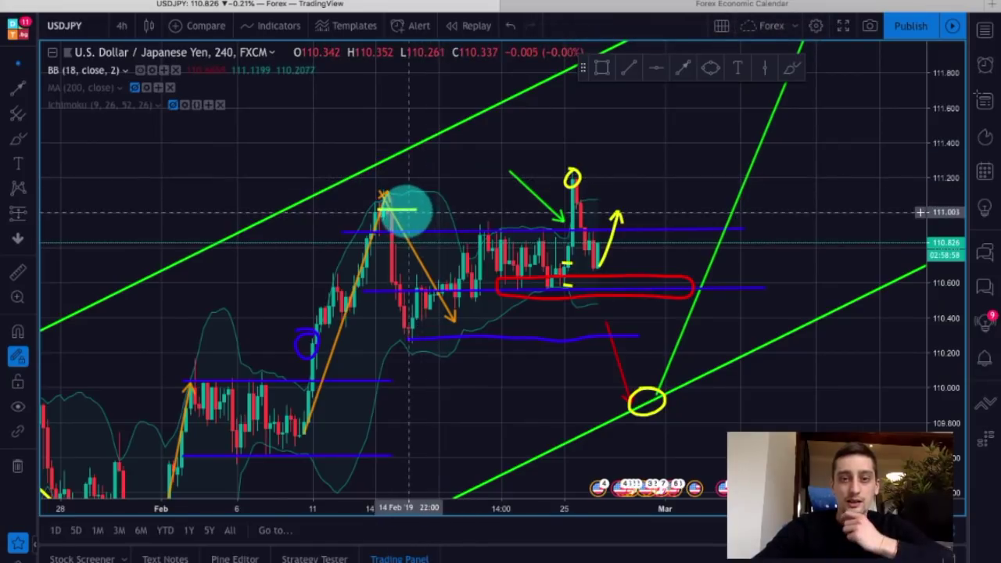
Raise the upper blue level line to about 111.03, in line with the short yellow mark at the mid-February peak
left_click(399, 204)
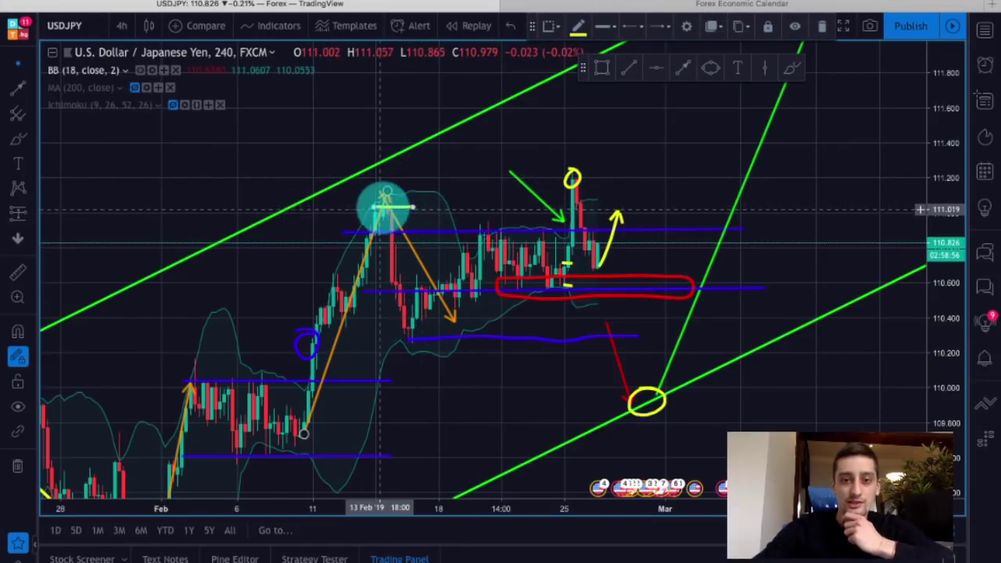
left_click(424, 228)
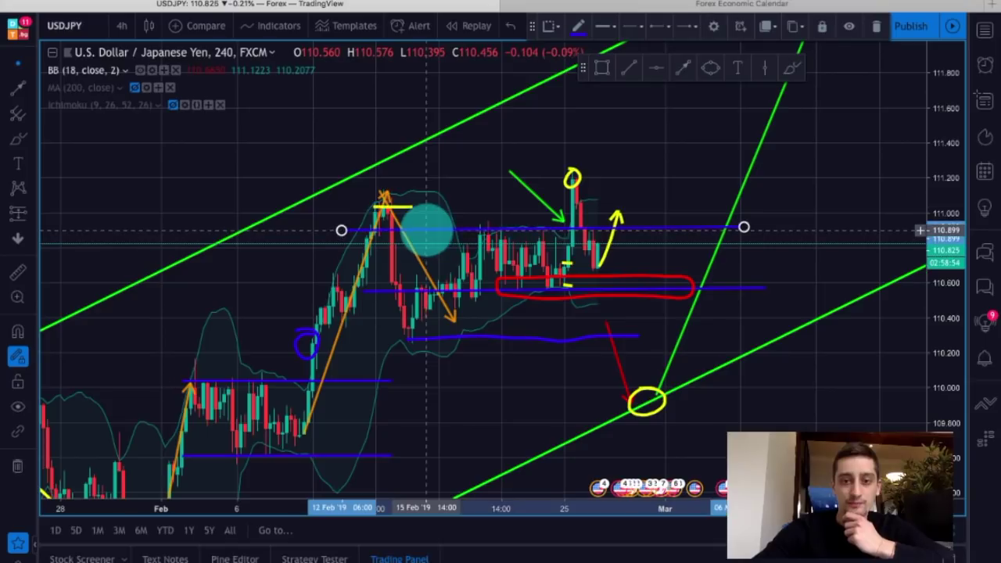
left_click_drag(425, 229, 428, 211)
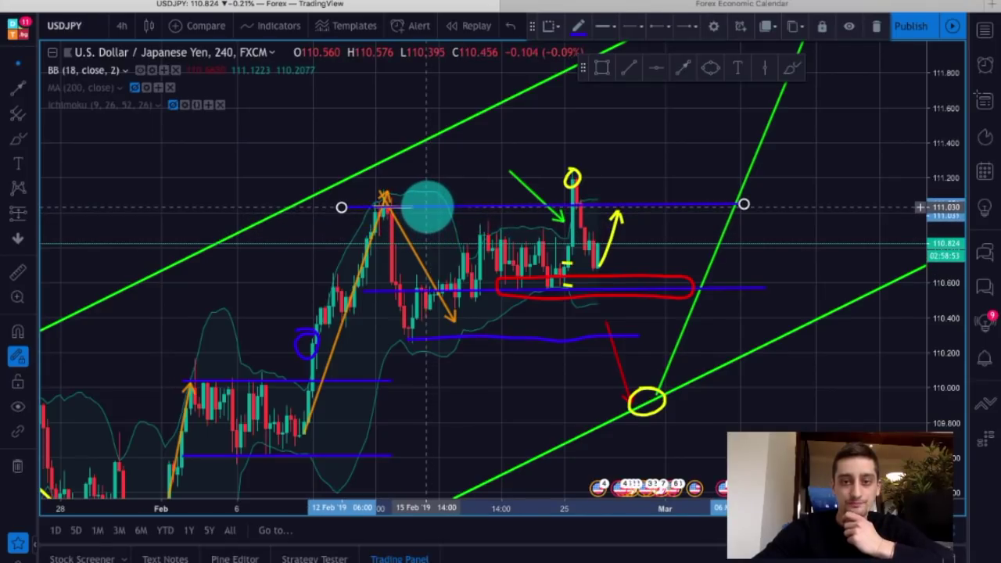
left_click(649, 166)
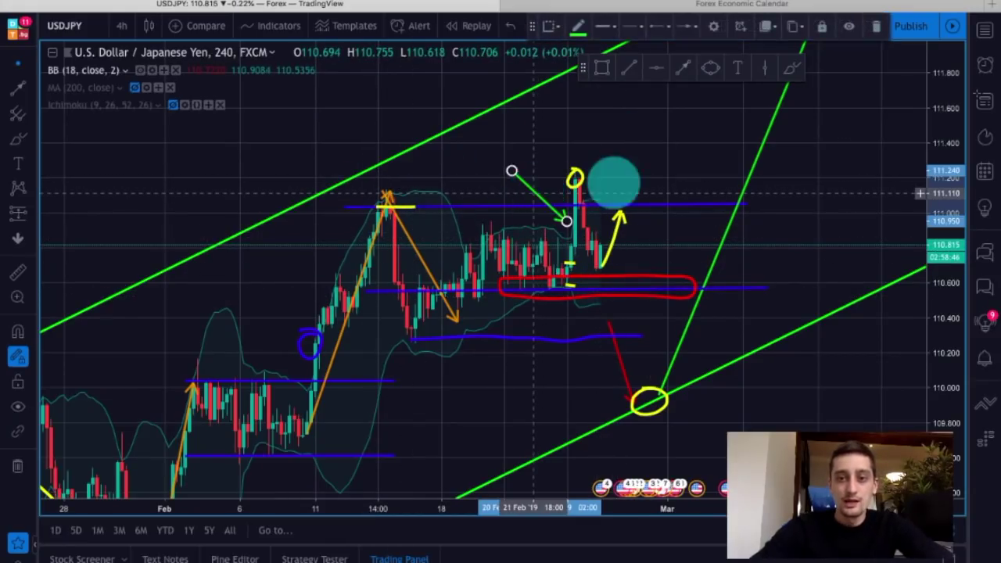
Mark the tip of the yellow rising arrow with a red Brush cross at the upper blue level
scroll(649, 172, "up", 2)
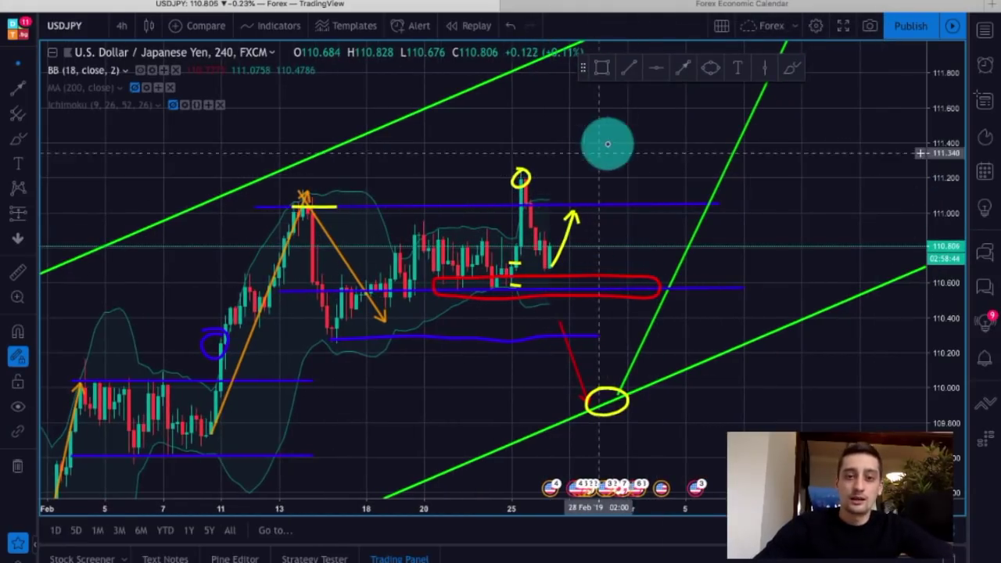
left_click(502, 204)
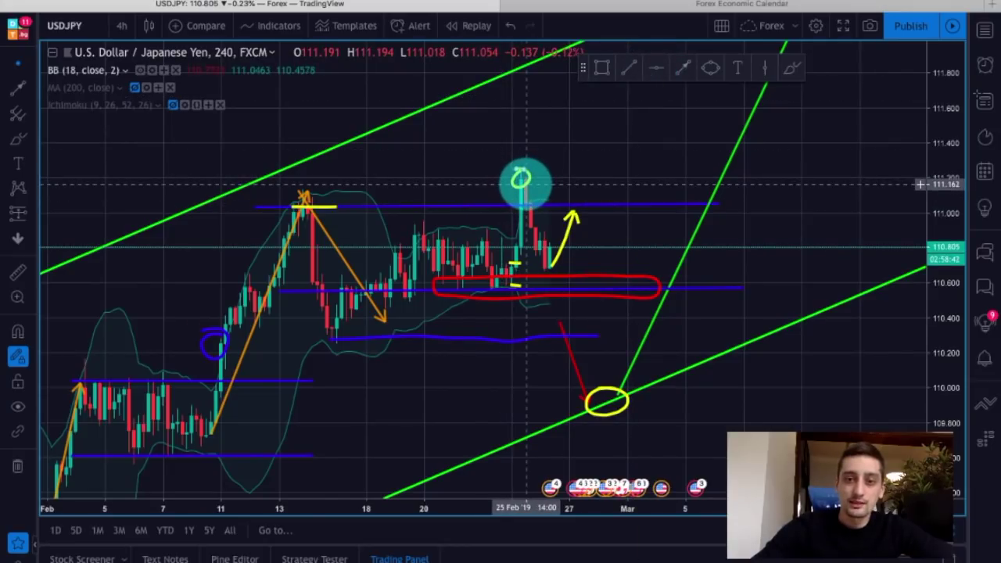
left_click(619, 265)
scroll(621, 257, "up", 1)
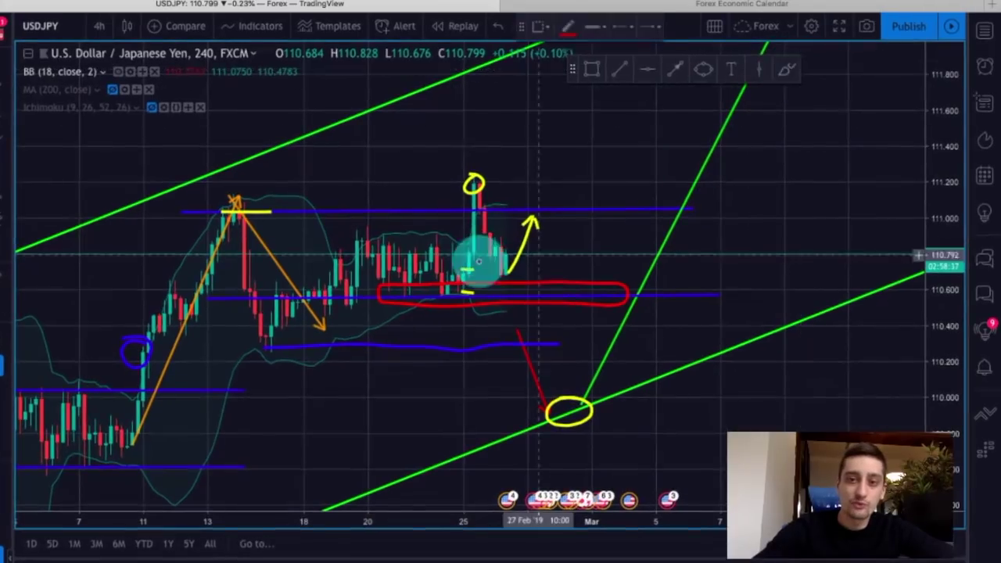
left_click(537, 211)
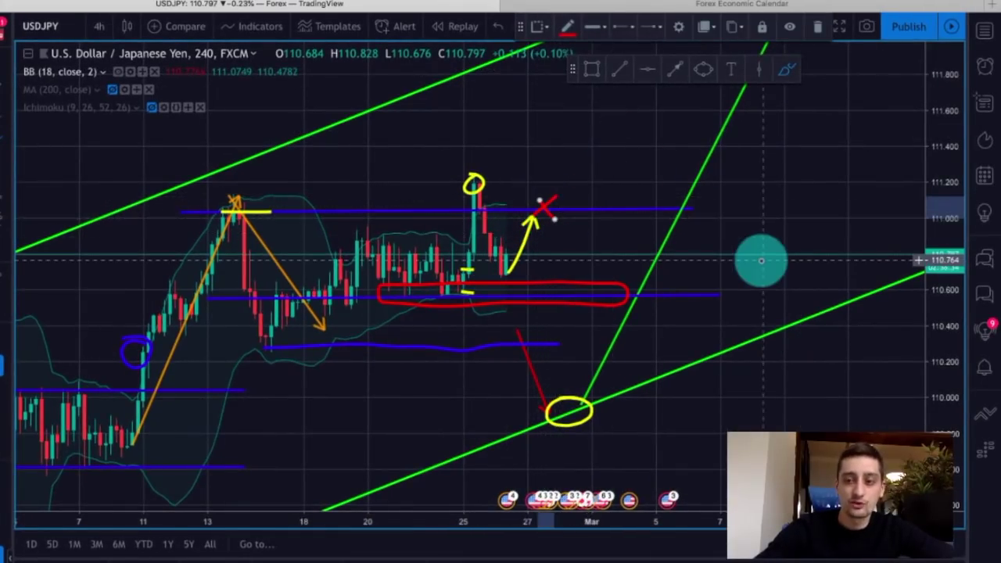
Draw a red Brush arrow rising from the outlined support zone at about 110.6 to about 111.5
scroll(782, 258, "down", 2)
left_click_drag(944, 140, 943, 230)
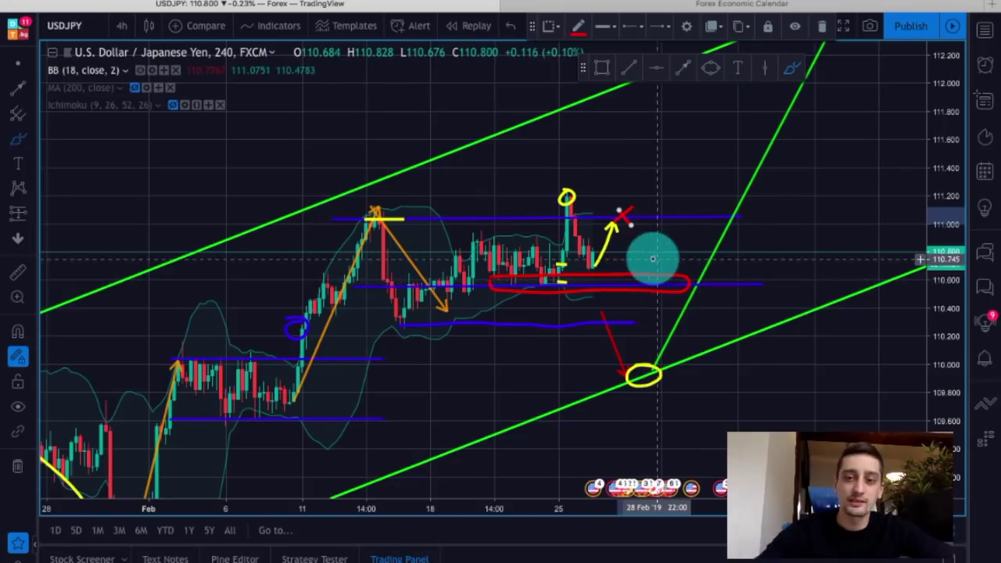
mouse_move(628, 282)
left_mouse_down()
mouse_move(703, 147)
mouse_move(694, 164)
mouse_move(712, 157)
mouse_move(715, 168)
left_mouse_up()
scroll(702, 147, "left", 1)
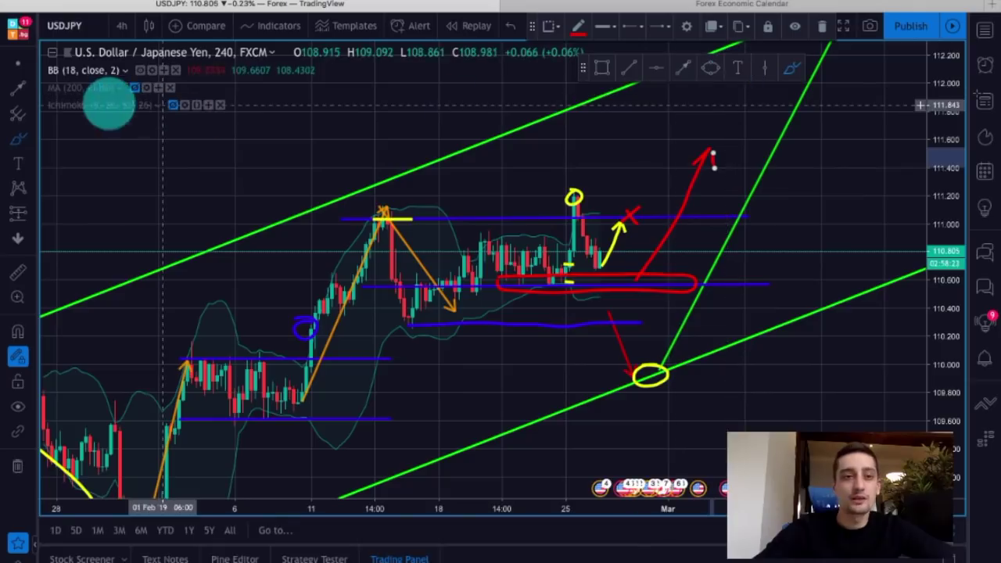
left_click(18, 63)
left_click(647, 166)
Switch USDJPY to the 30-minute interval and enlarge the price scale around the 25 and 26 February candles
scroll(673, 219, "down", 2)
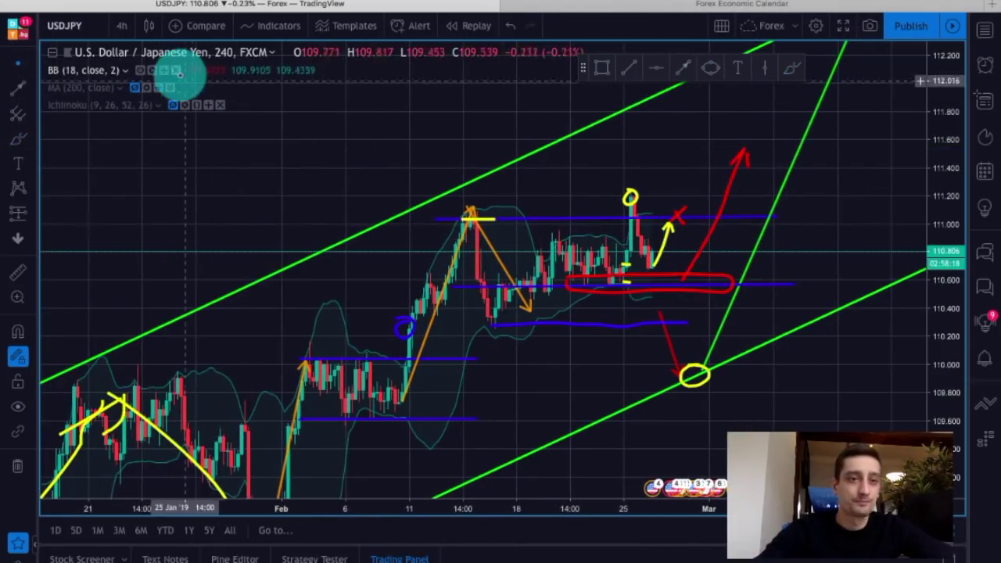
left_click(121, 25)
left_click(146, 135)
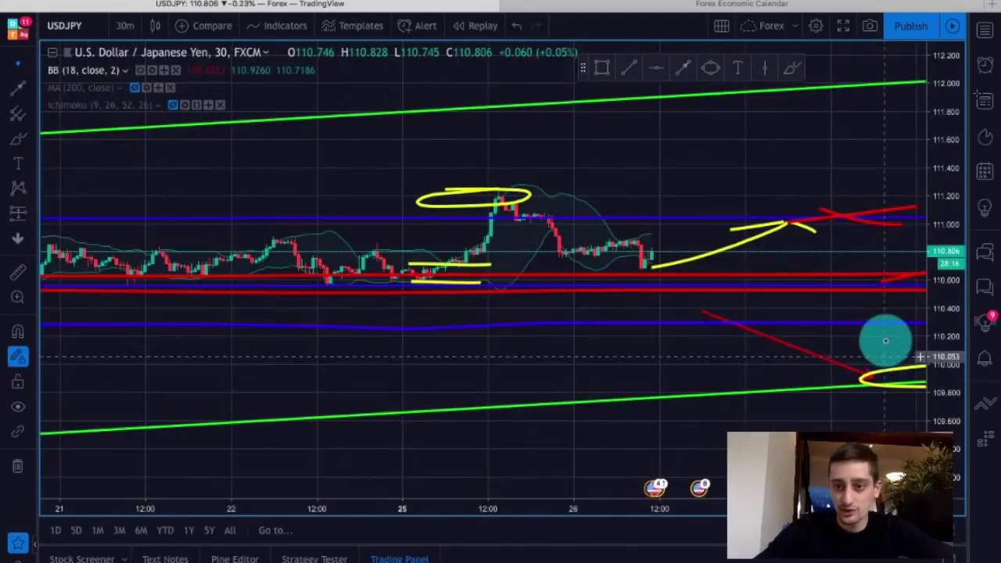
left_click_drag(943, 421, 944, 156)
scroll(899, 261, "down", 2)
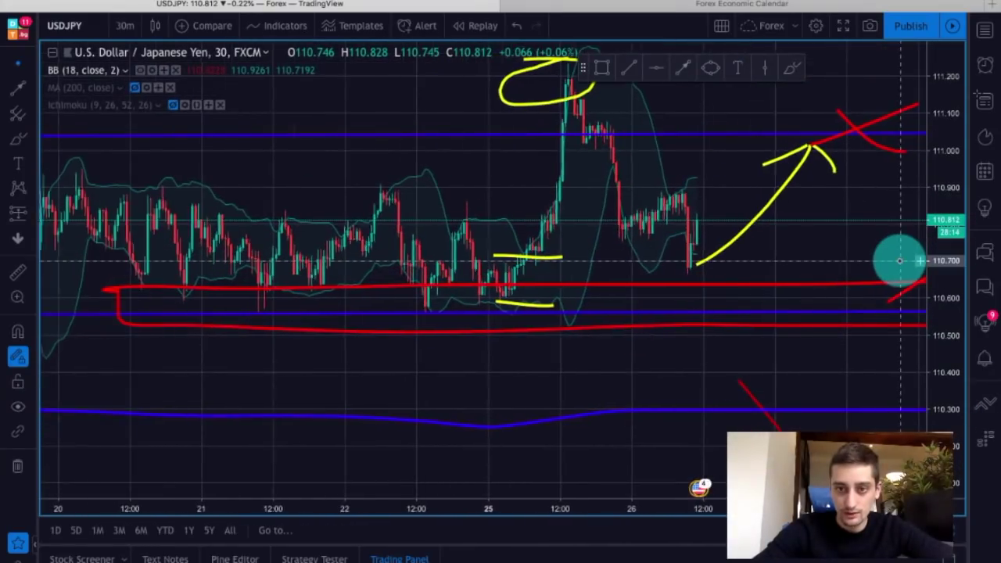
left_click_drag(889, 237, 745, 250)
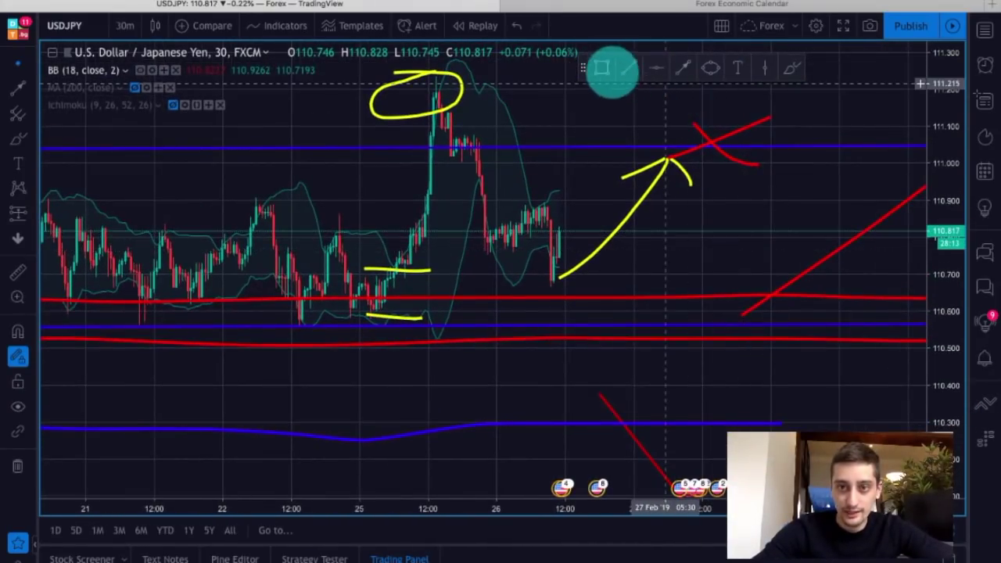
Draw two horizontal orange trend lines at about 110.88 and 110.77 around the consolidation after the 25 February drop
left_click(578, 26)
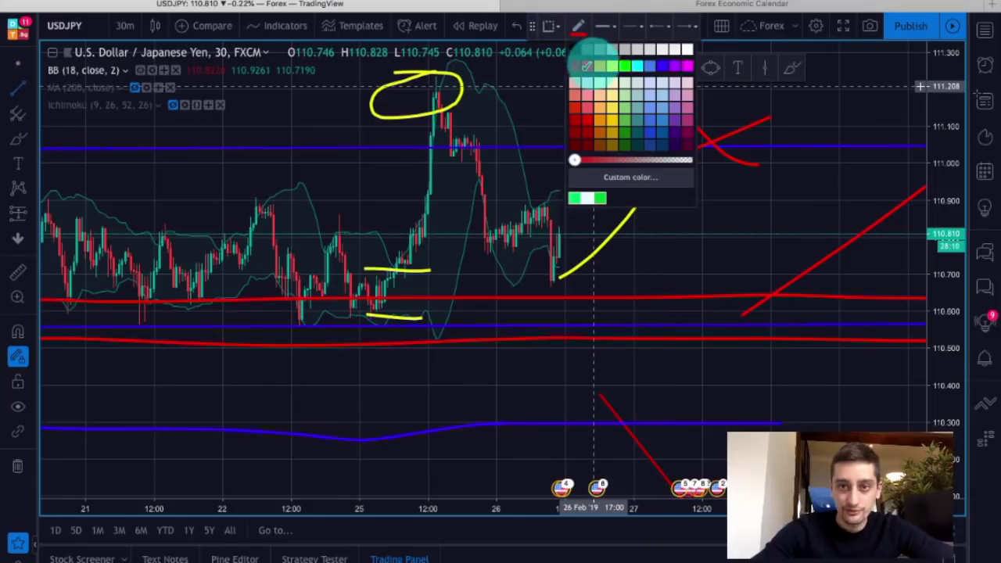
left_click(600, 66)
left_click(477, 205)
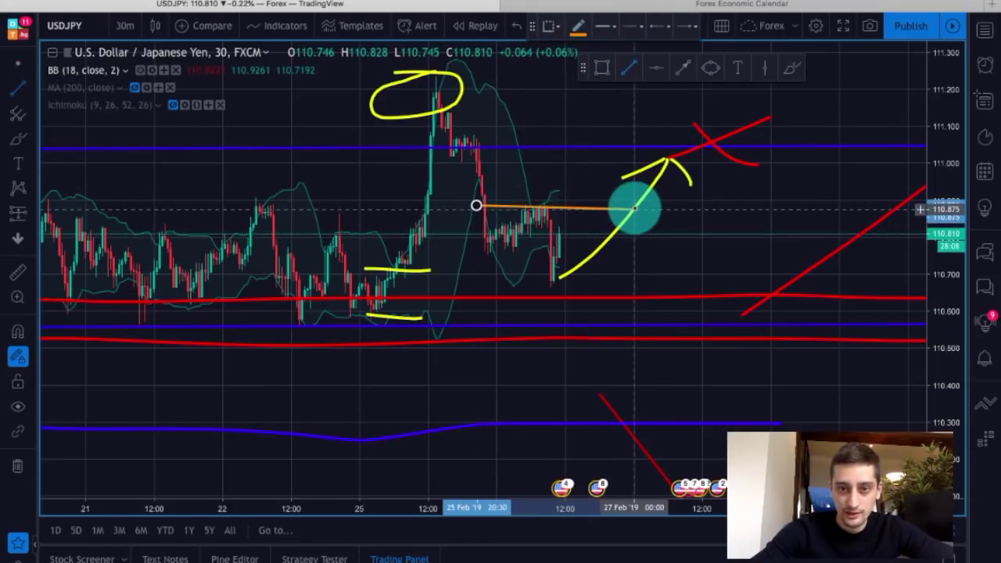
left_click(634, 206)
left_click_drag(473, 250, 654, 249)
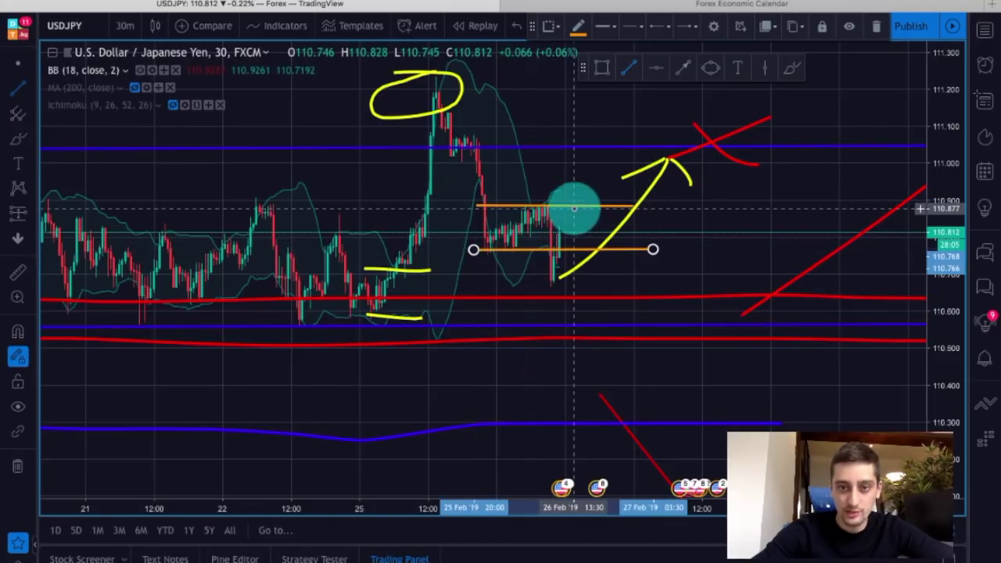
left_click(346, 183)
Circle the area just below the 26 February low, at about 110.65, with a small red Brush stroke
left_click_drag(360, 182, 323, 172)
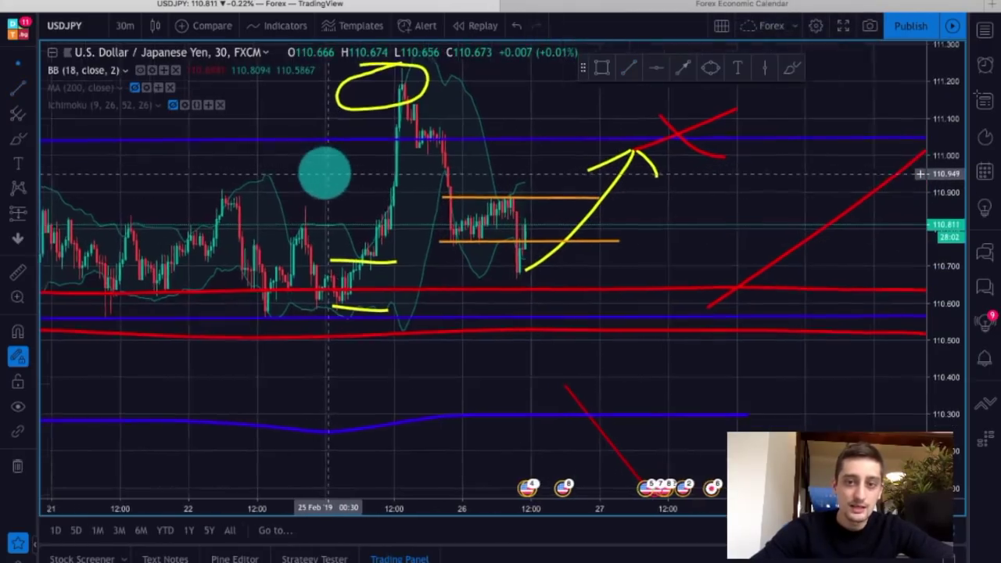
scroll(324, 172, "down", 3)
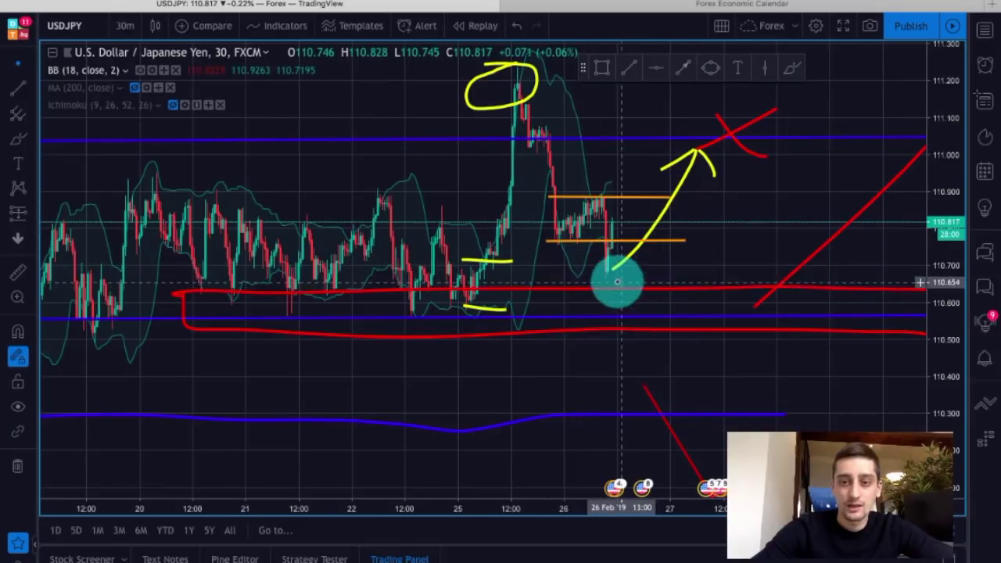
left_click(792, 69)
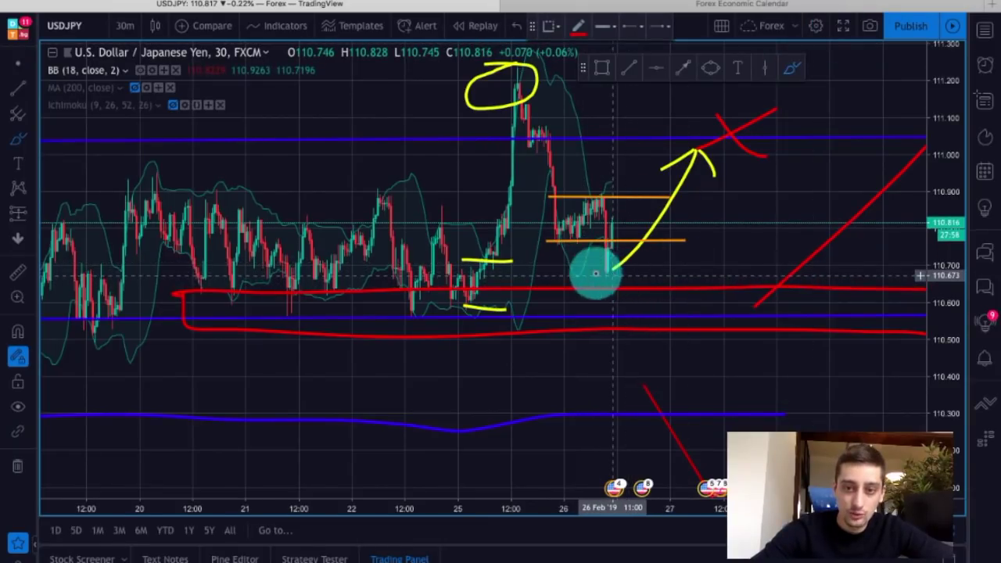
left_click_drag(601, 275, 604, 275)
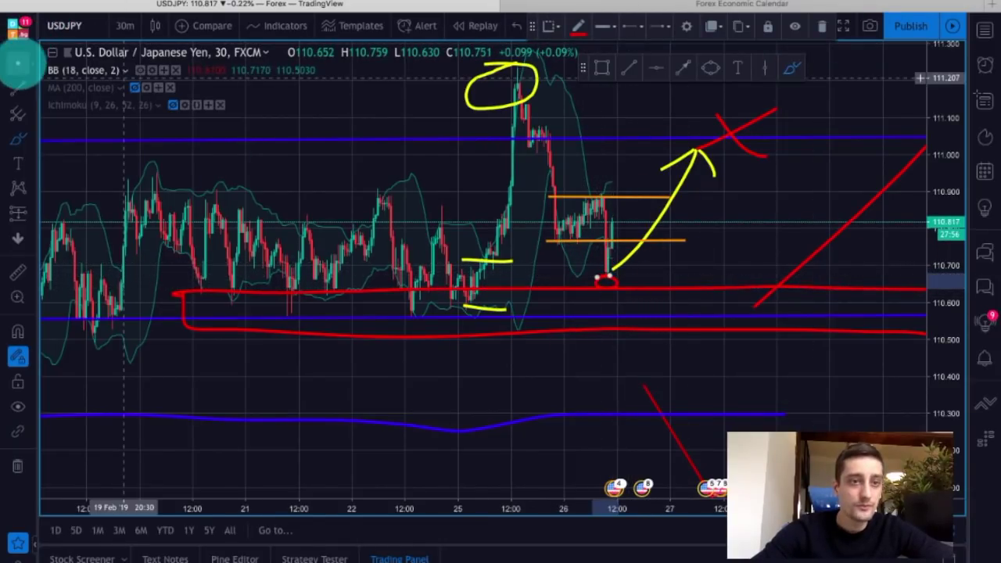
left_click(665, 112)
Draw an orange trend line from the 25 February peak at about 111.23 down to 110.60 and place a parallel copy below the falling candles
scroll(665, 112, "up", 1)
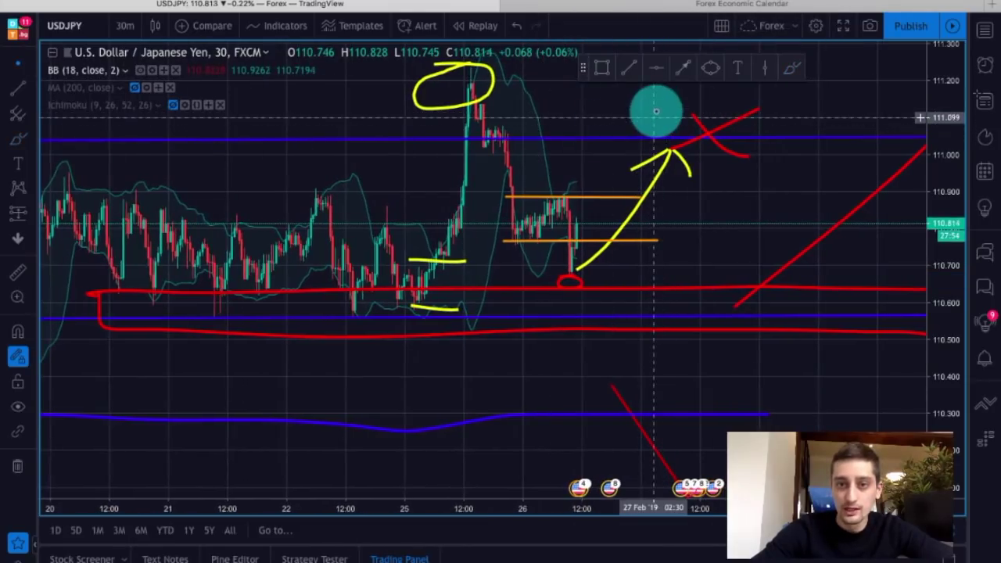
left_click_drag(655, 113, 630, 120)
left_click(629, 68)
left_click(446, 77)
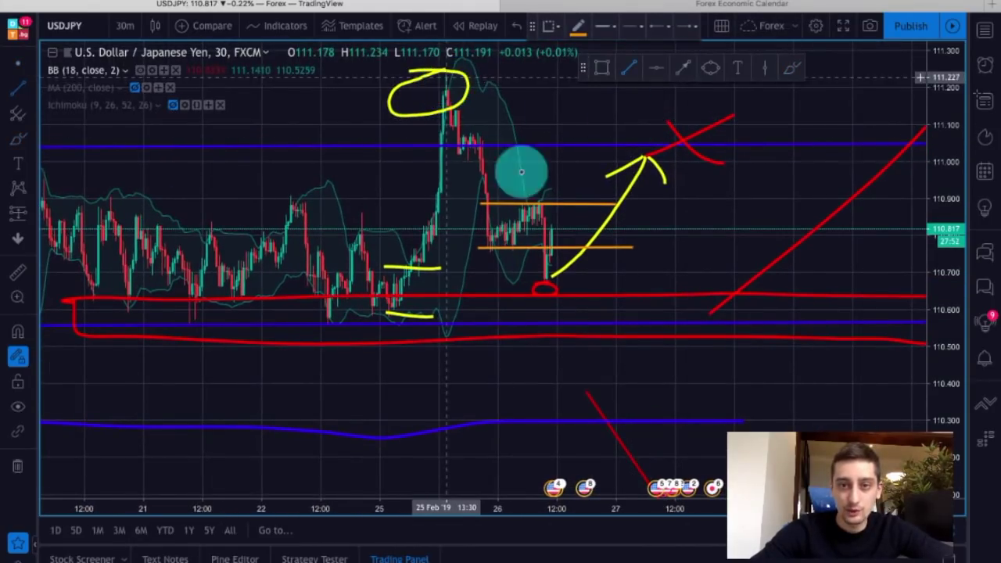
left_click_drag(607, 295, 612, 309)
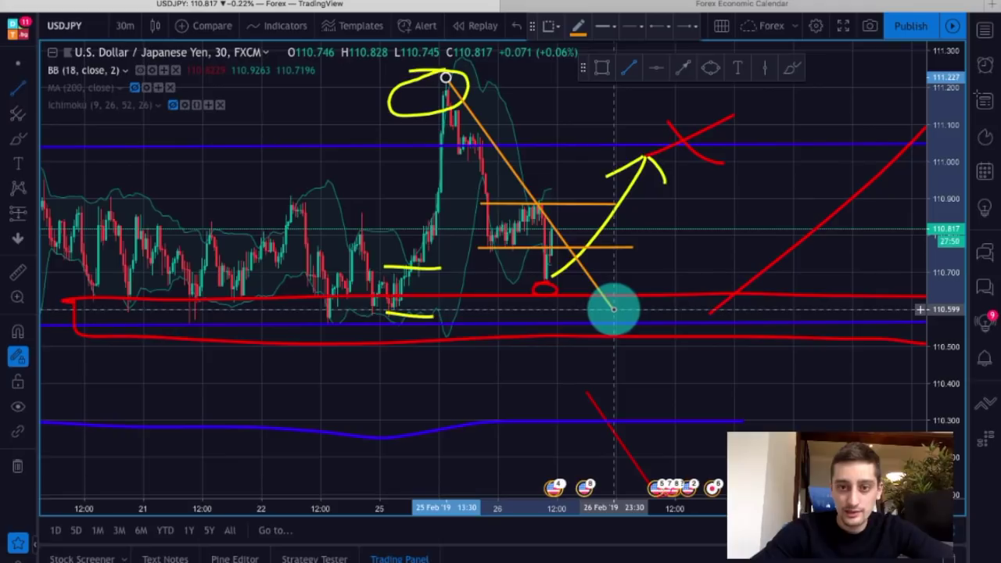
left_click(615, 309)
left_click(686, 259)
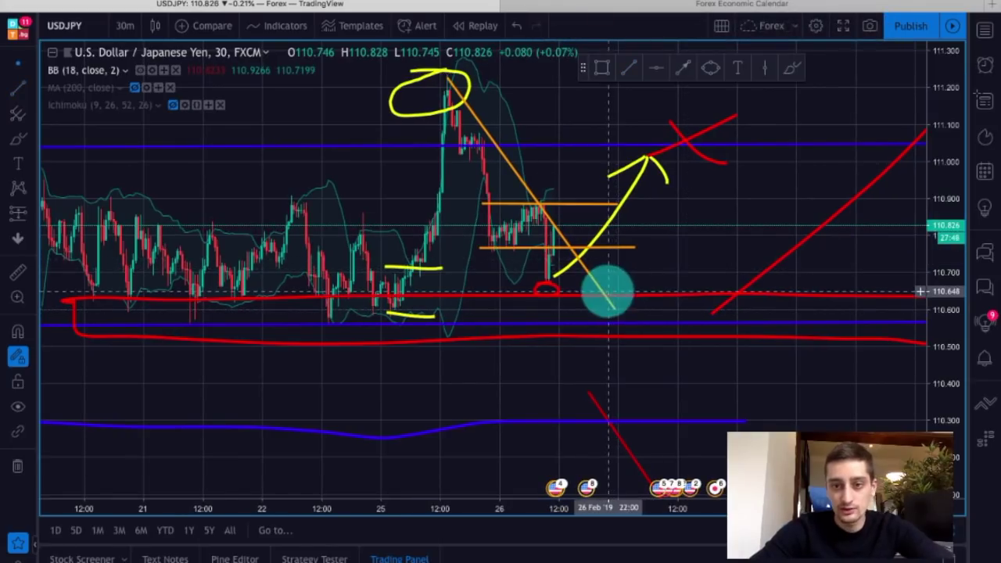
left_click_drag(602, 290, 490, 246)
left_click(695, 259)
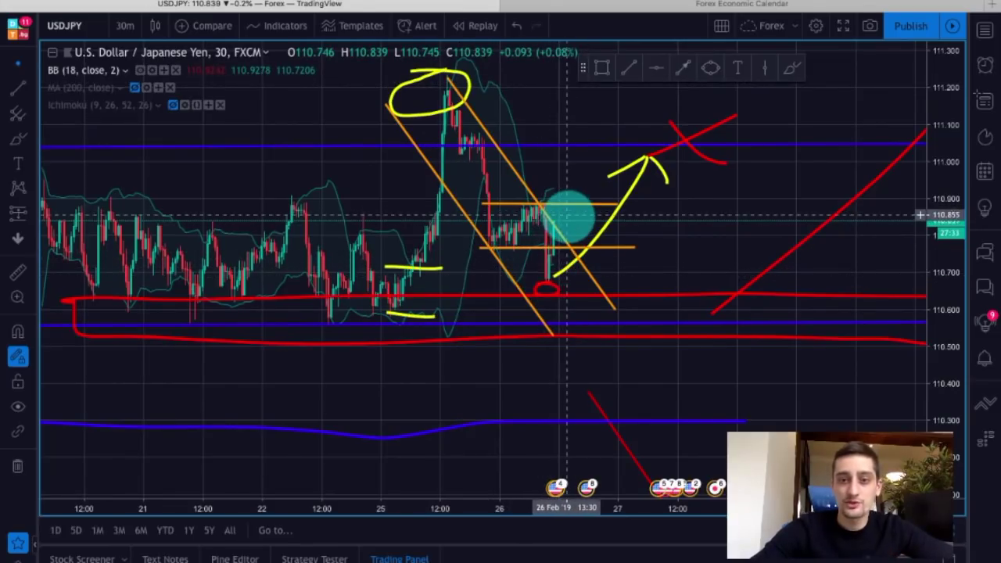
Shift the lower ends of both orange descending channel lines slightly later in time, with the upper line ending at about 110.61
scroll(568, 215, "right", 10)
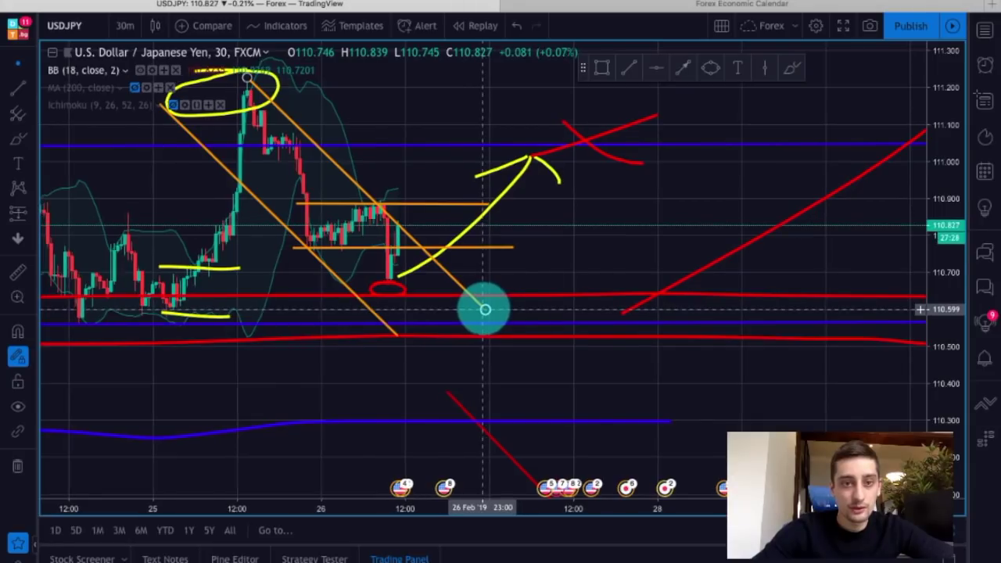
left_click_drag(485, 310, 500, 306)
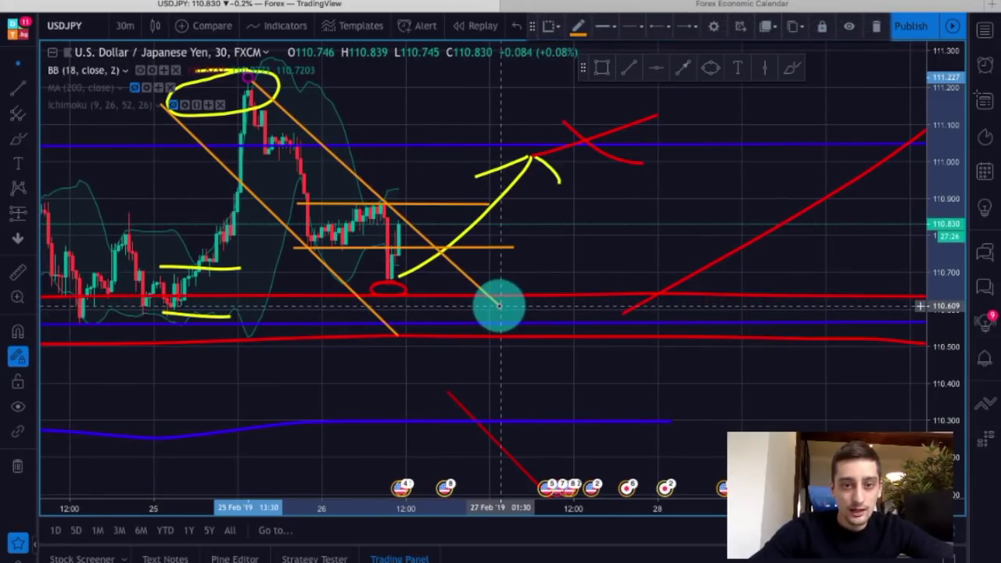
left_click_drag(398, 335, 408, 337)
left_click(549, 250)
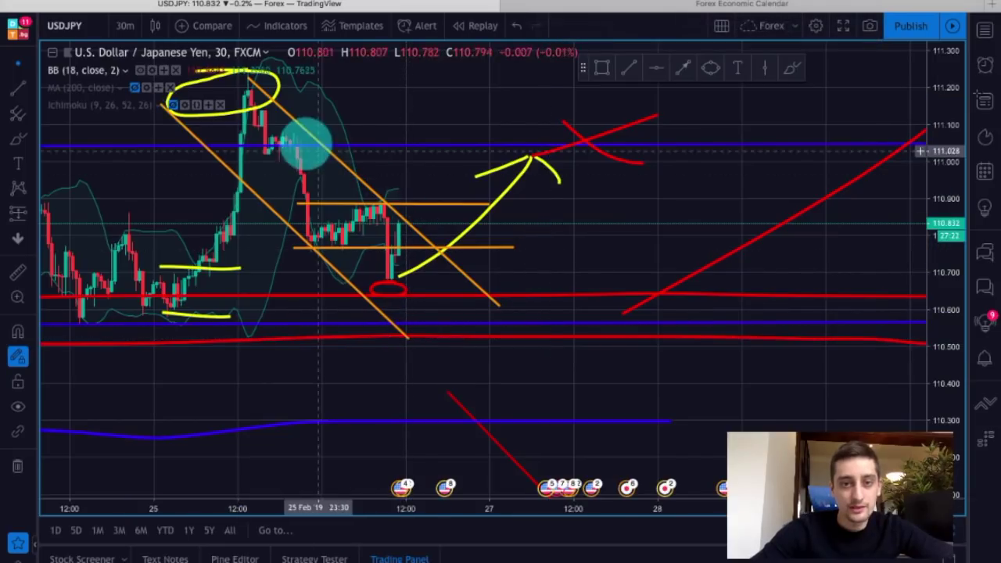
With a green Brush, circle the breakout area at about 110.88 beside the latest candle and draw an arrow from it up to about 111.20
scroll(425, 149, "down", 3)
scroll(534, 295, "up", 2)
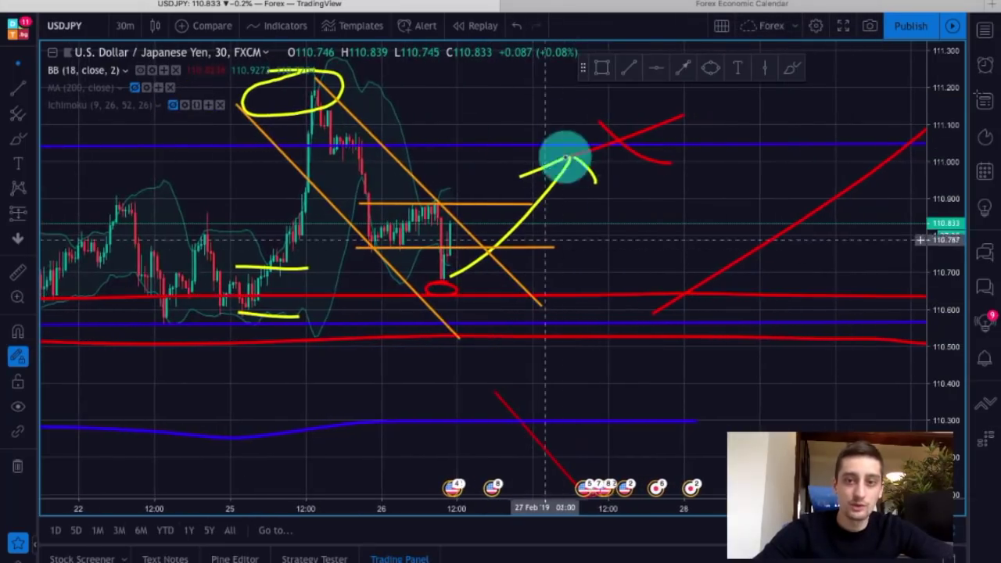
left_click(792, 67)
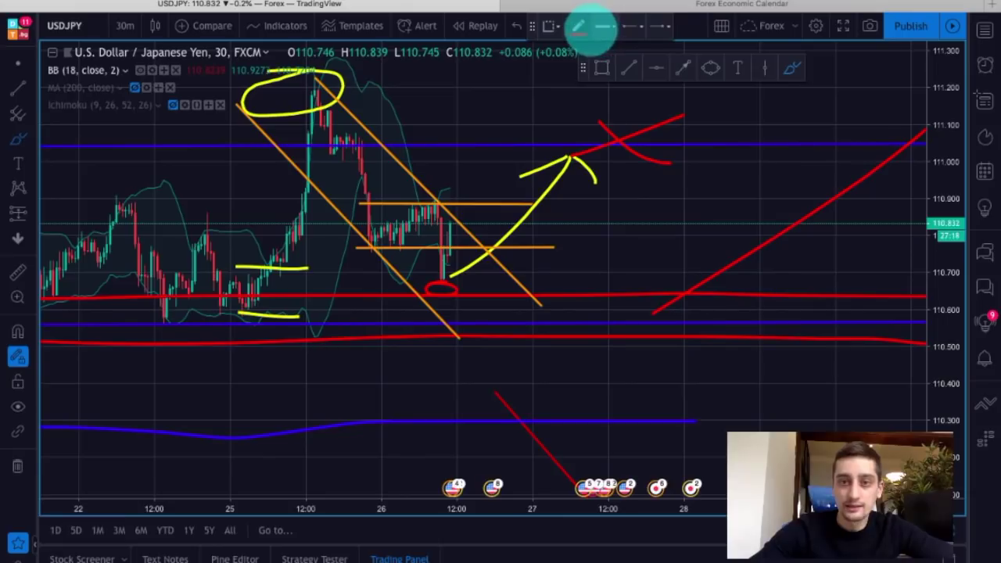
left_click(580, 26)
left_click(629, 65)
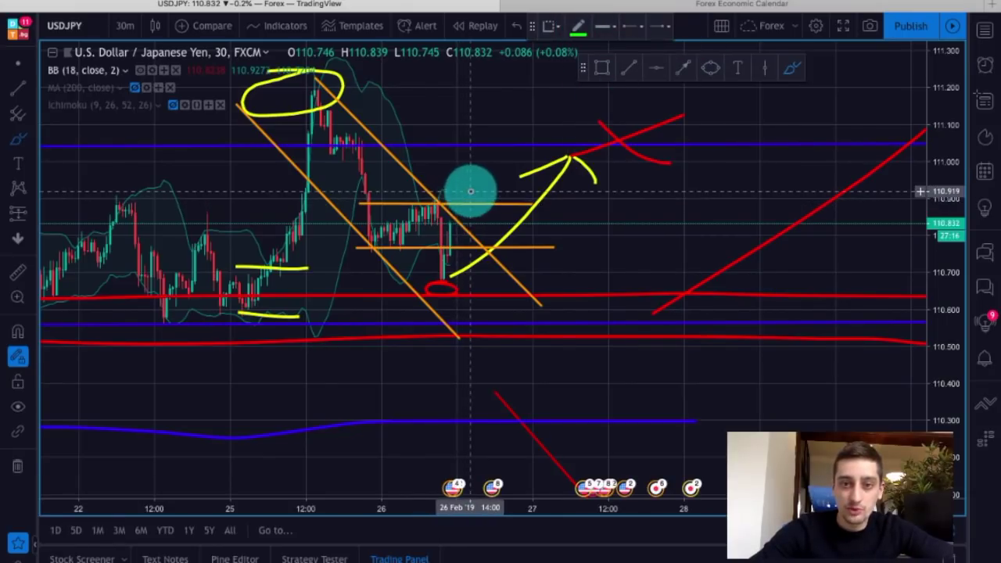
mouse_move(461, 217)
left_mouse_down()
mouse_move(471, 197)
mouse_move(463, 195)
mouse_move(533, 86)
mouse_move(521, 99)
mouse_move(546, 108)
left_mouse_up()
Draw a horizontal green Brush line at about 111.20 from the 25 February peak to just past the green arrow's tip
left_click_drag(307, 88, 468, 90)
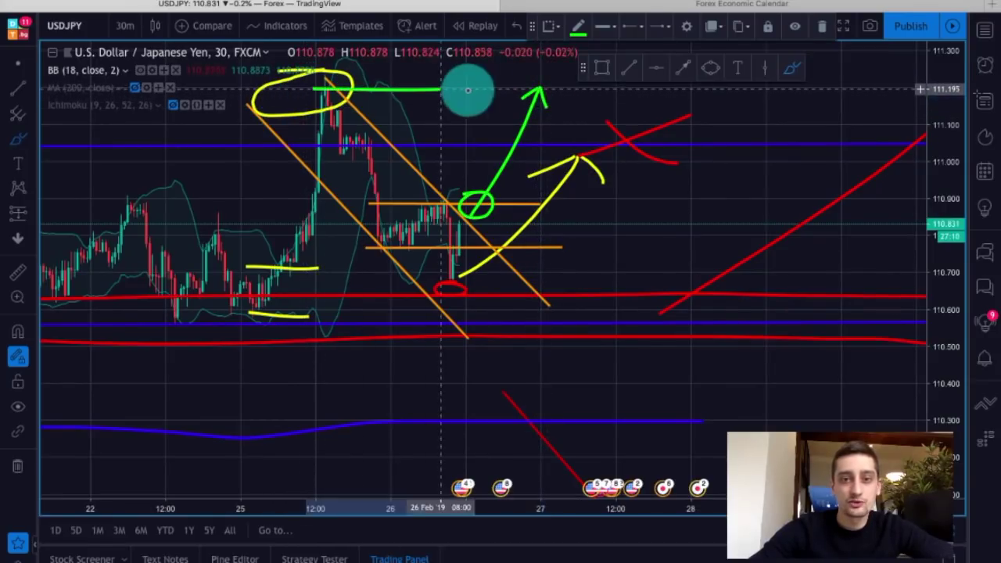
left_click_drag(550, 88, 575, 90)
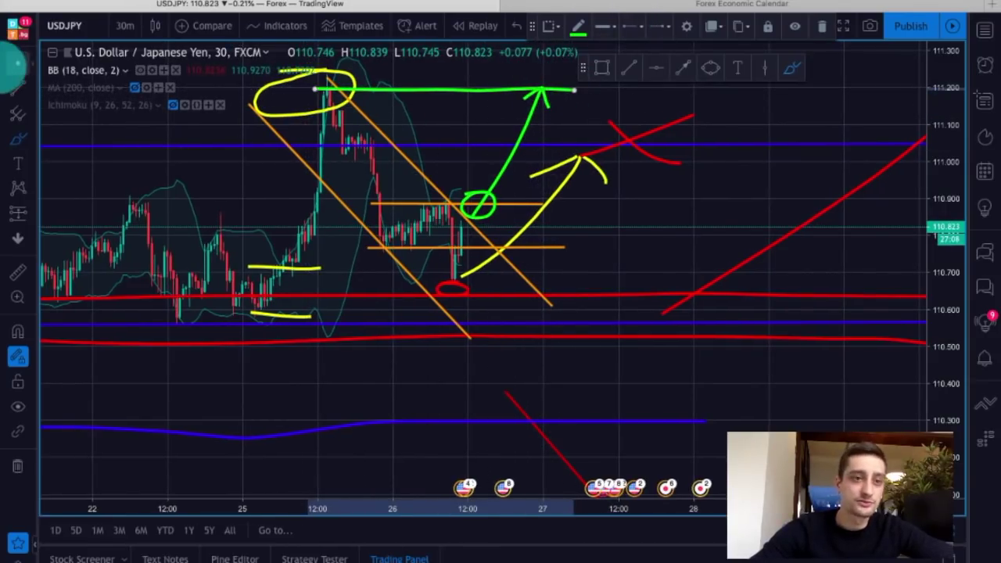
key("Escape")
scroll(585, 232, "up", 1)
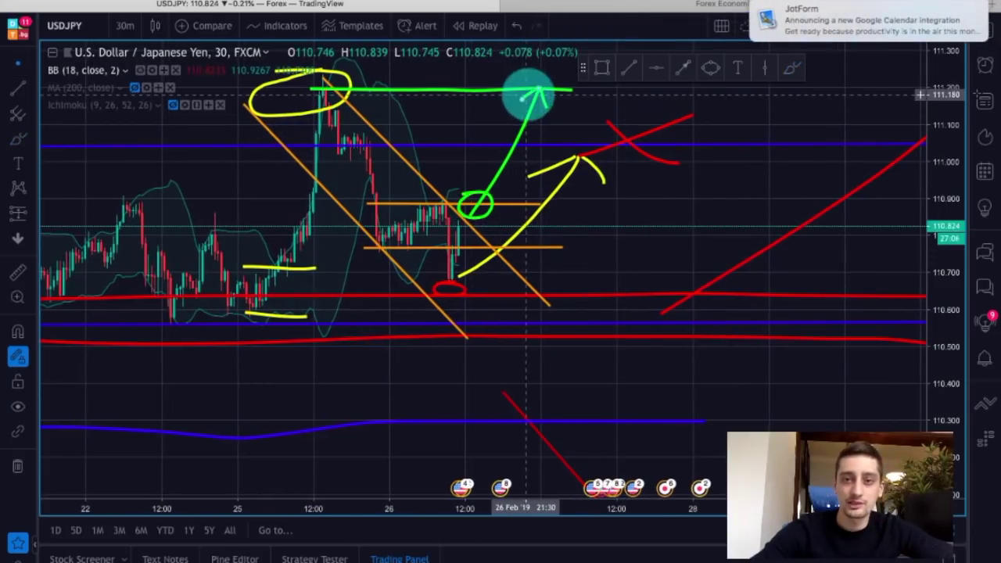